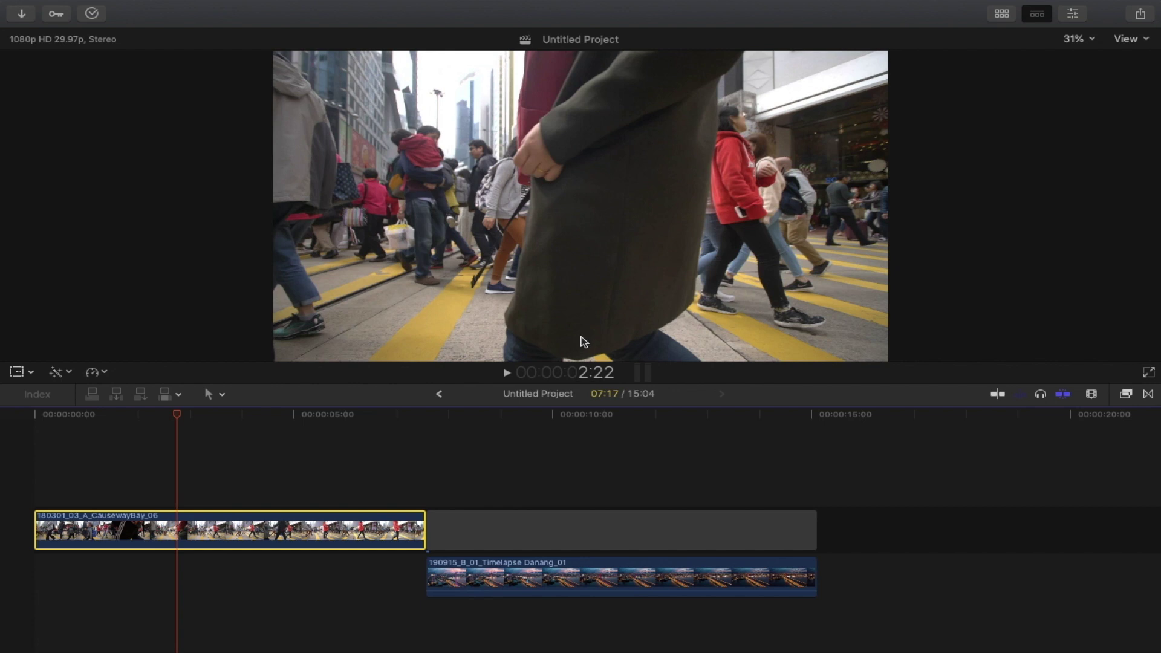
Position the playhead at 2:19, where the street behind the passing pedestrian's dark coat begins to appear
{"action": "key", "text": "Left"}
{"action": "key", "text": "Left"}
{"action": "key", "text": "Left"}
{"action": "key", "text": "Left"}
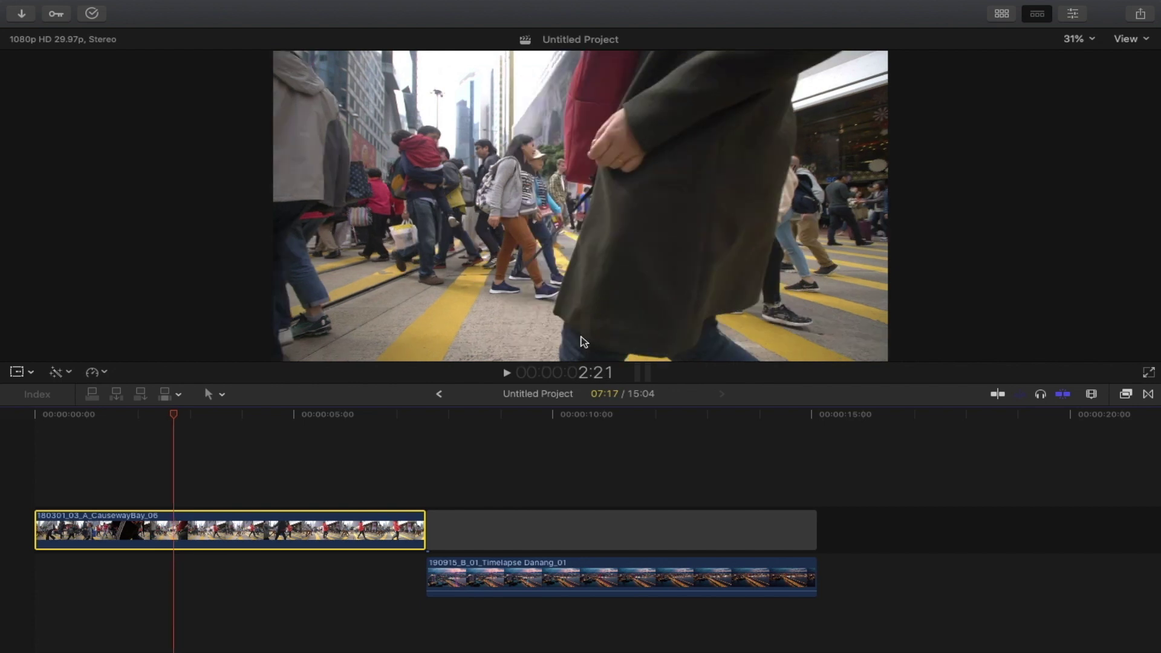
{"action": "key", "text": "Left"}
{"action": "key", "text": "Left"}
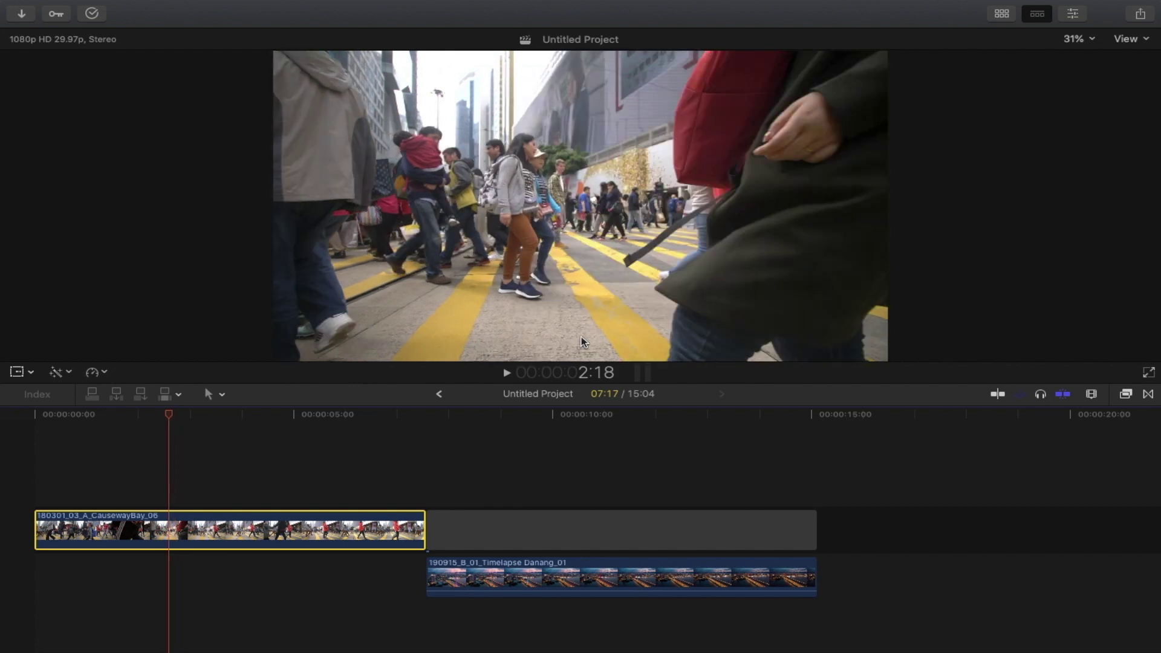
{"action": "key", "text": "Right"}
{"action": "key", "text": "Right"}
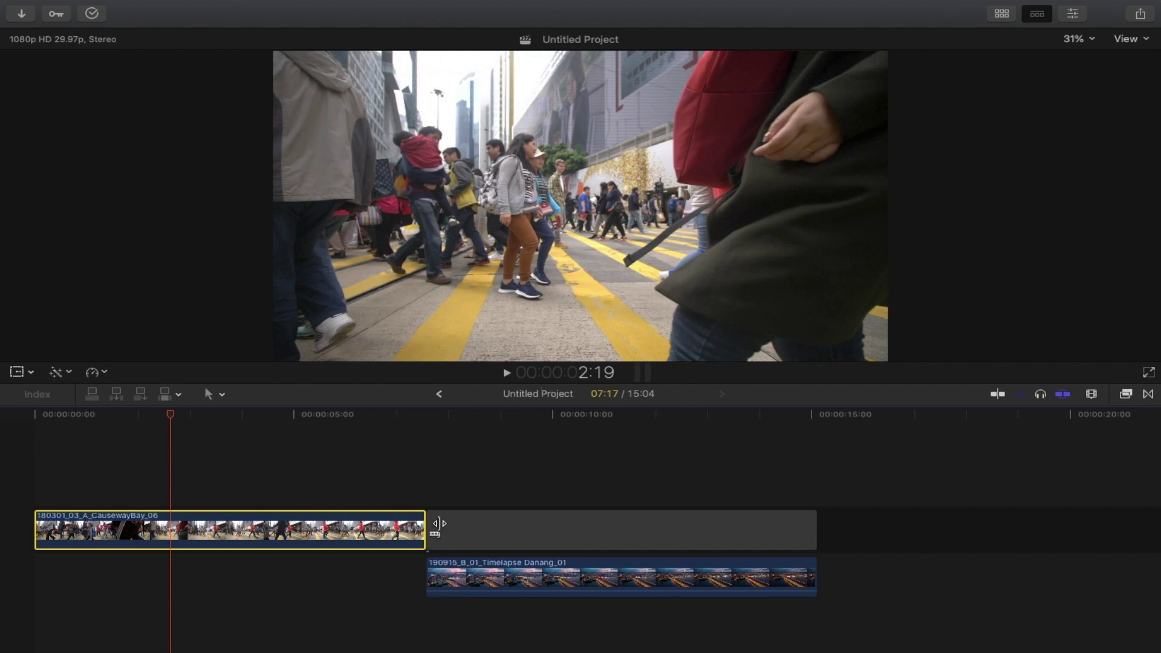
Find the Draw Mask effect and apply it to the 180301_03_A_CausewayBay_06 clip
{"action": "left_click", "coordinate": [1126, 394]}
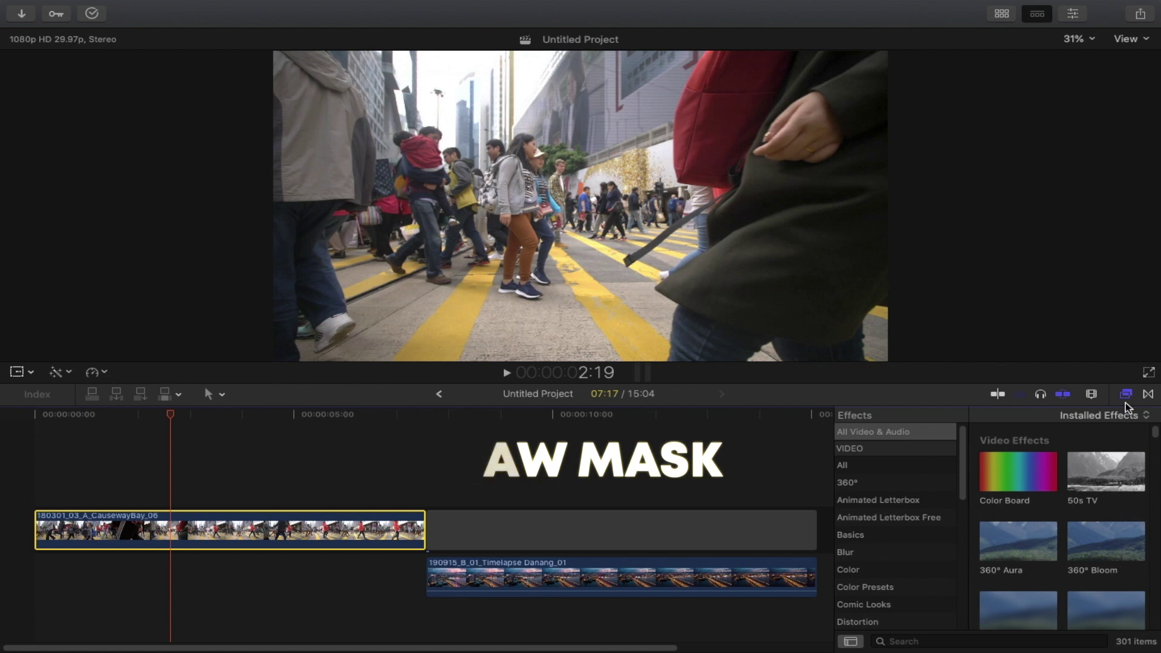
{"action": "left_click", "coordinate": [962, 640]}
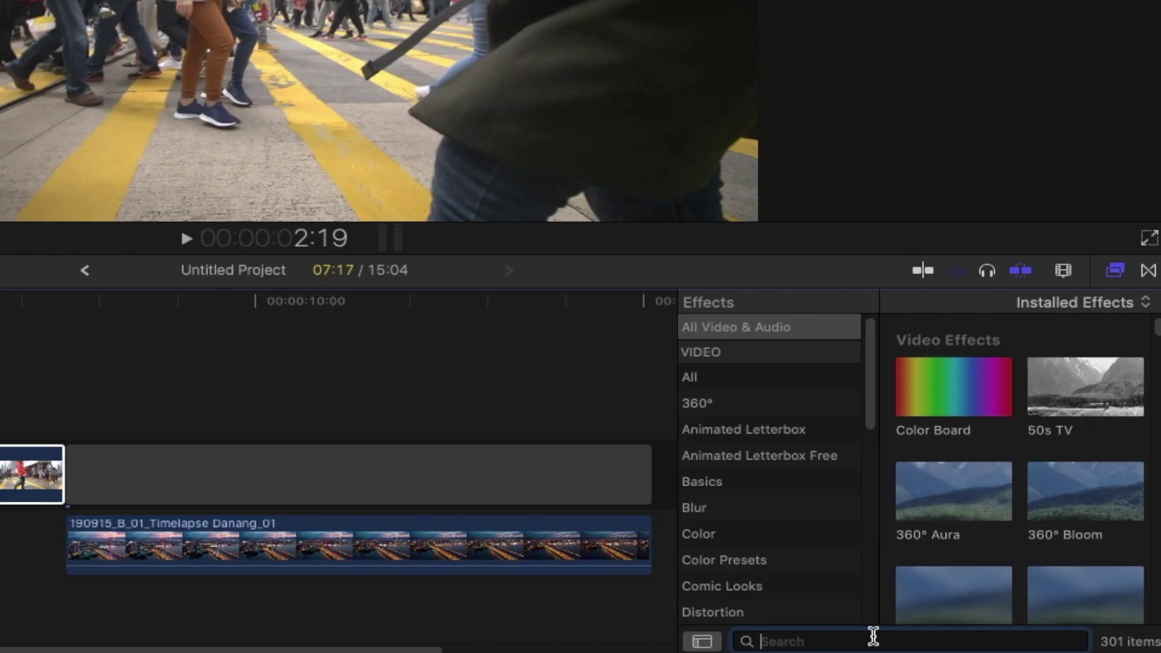
{"action": "type", "text": "DRA"}
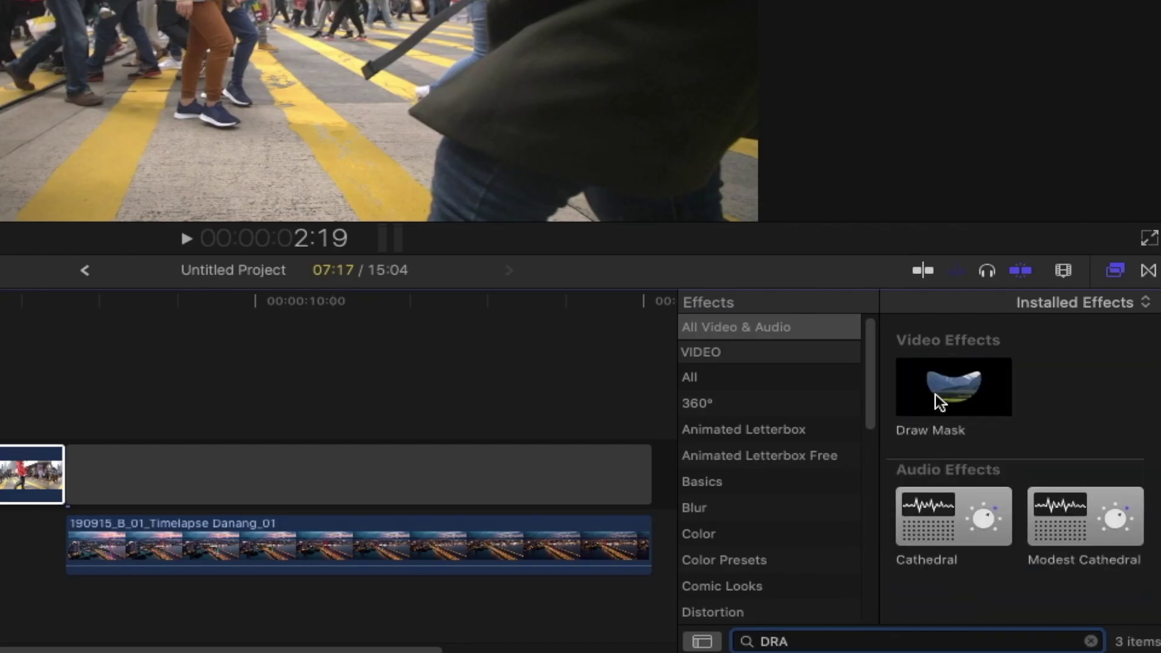
{"action": "mouse_move", "coordinate": [954, 387]}
{"action": "left_mouse_down"}
{"action": "mouse_move", "coordinate": [730, 375]}
{"action": "mouse_move", "coordinate": [316, 484]}
{"action": "mouse_move", "coordinate": [277, 521]}
{"action": "left_mouse_up"}
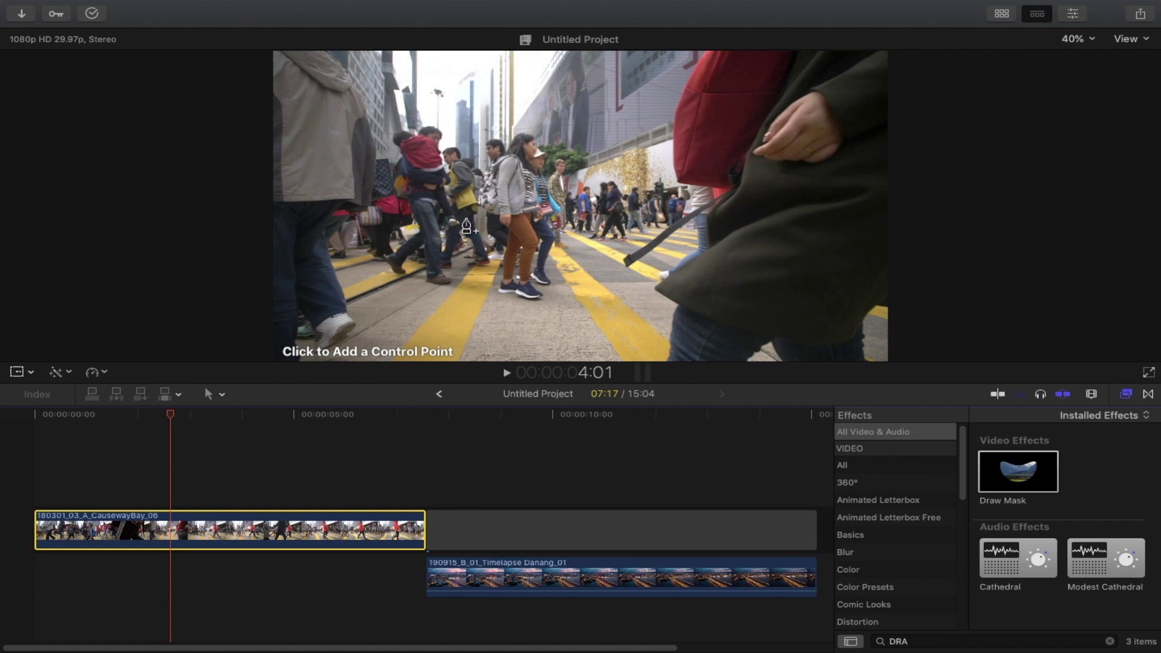
Enlarge the viewer area and set its zoom to 50% so mask points can be placed outside the frame
{"action": "left_click_drag", "start_coordinate": [559, 387], "coordinate": [559, 509]}
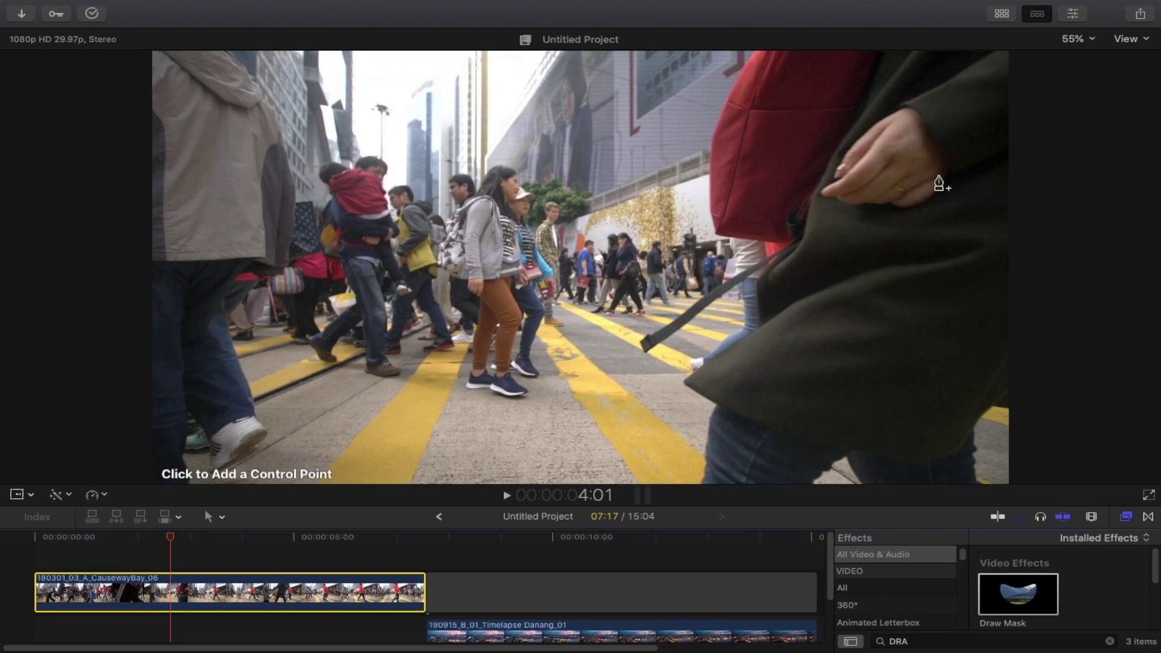
{"action": "left_click", "coordinate": [1069, 41]}
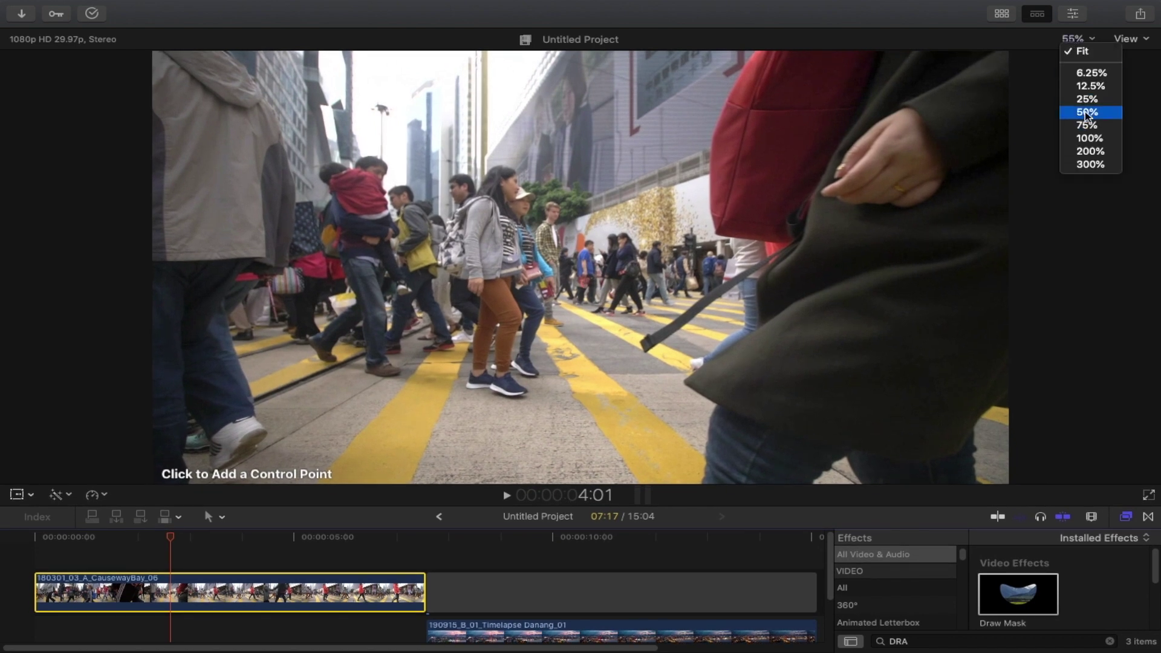
{"action": "left_click", "coordinate": [1087, 113]}
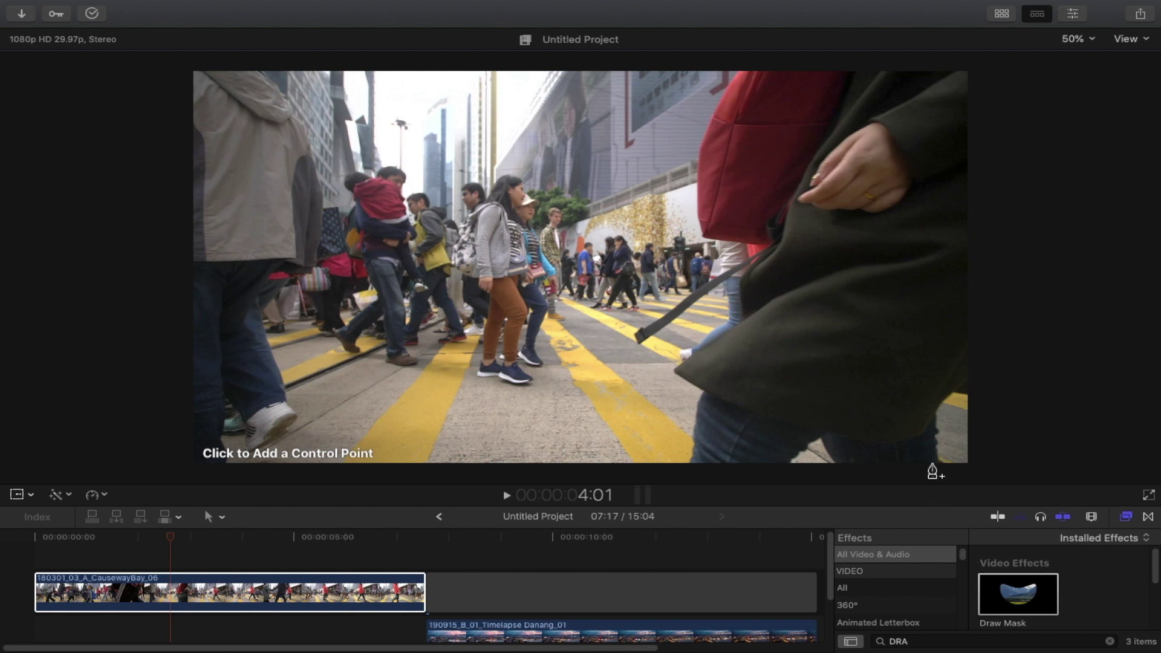
Draw a closed mask around the street area behind the coat's trailing edge in the frame's lower-right corner, extending outside the frame
{"action": "left_click", "coordinate": [991, 364]}
{"action": "left_click", "coordinate": [977, 370]}
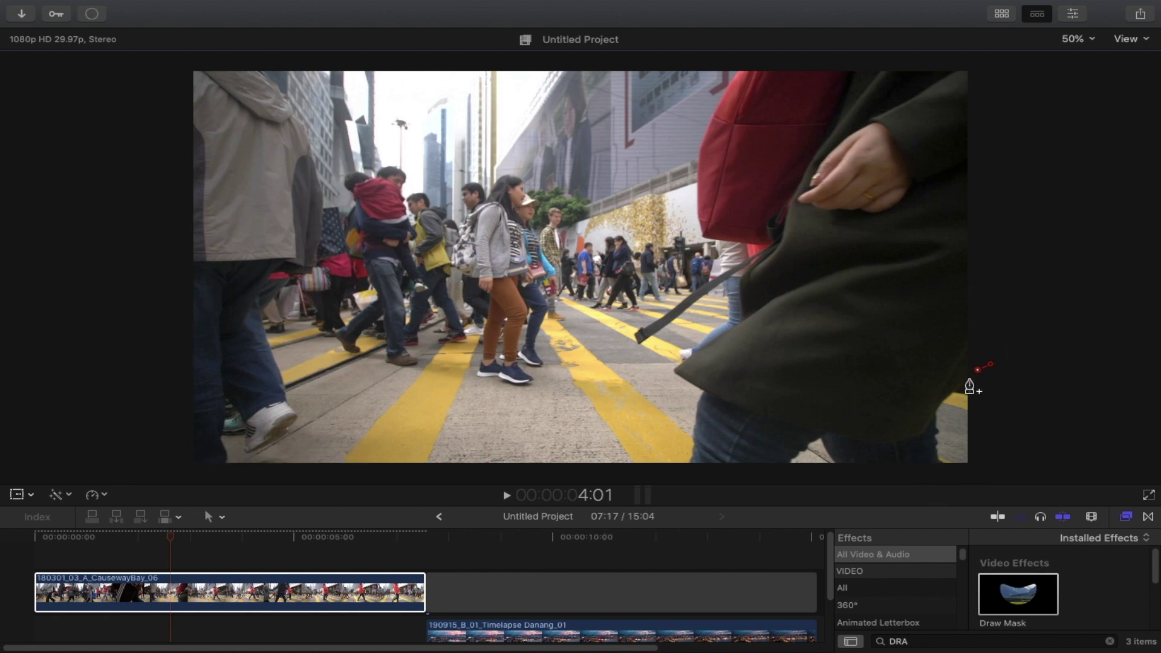
{"action": "left_click", "coordinate": [967, 381]}
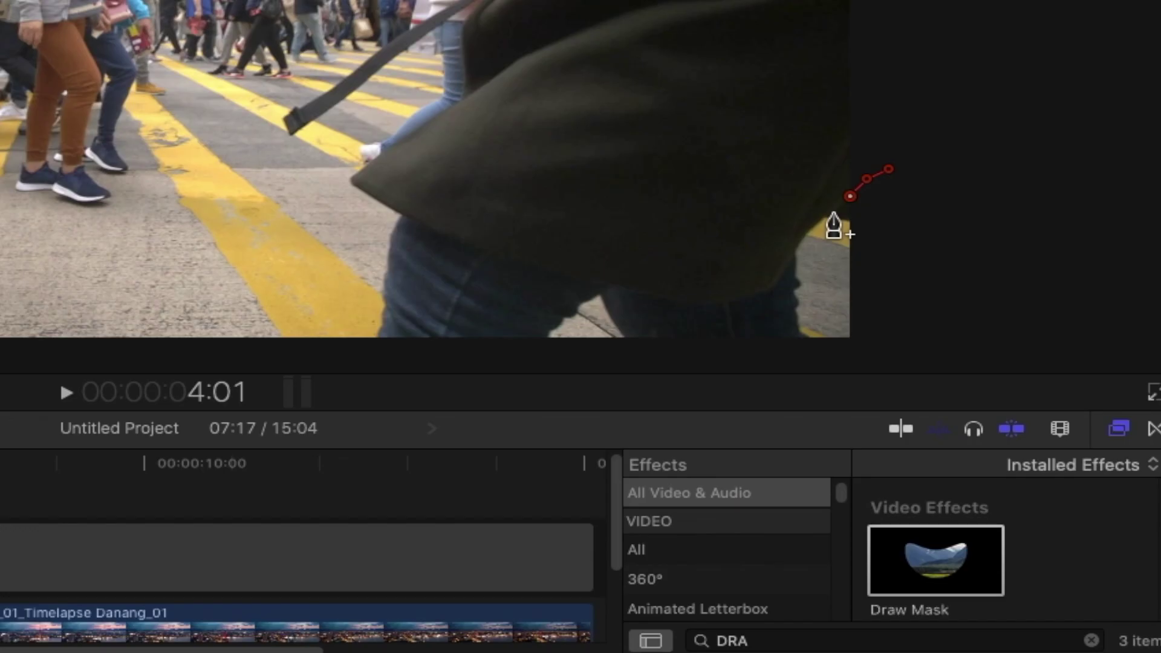
{"action": "left_click", "coordinate": [833, 213]}
{"action": "left_click", "coordinate": [817, 227]}
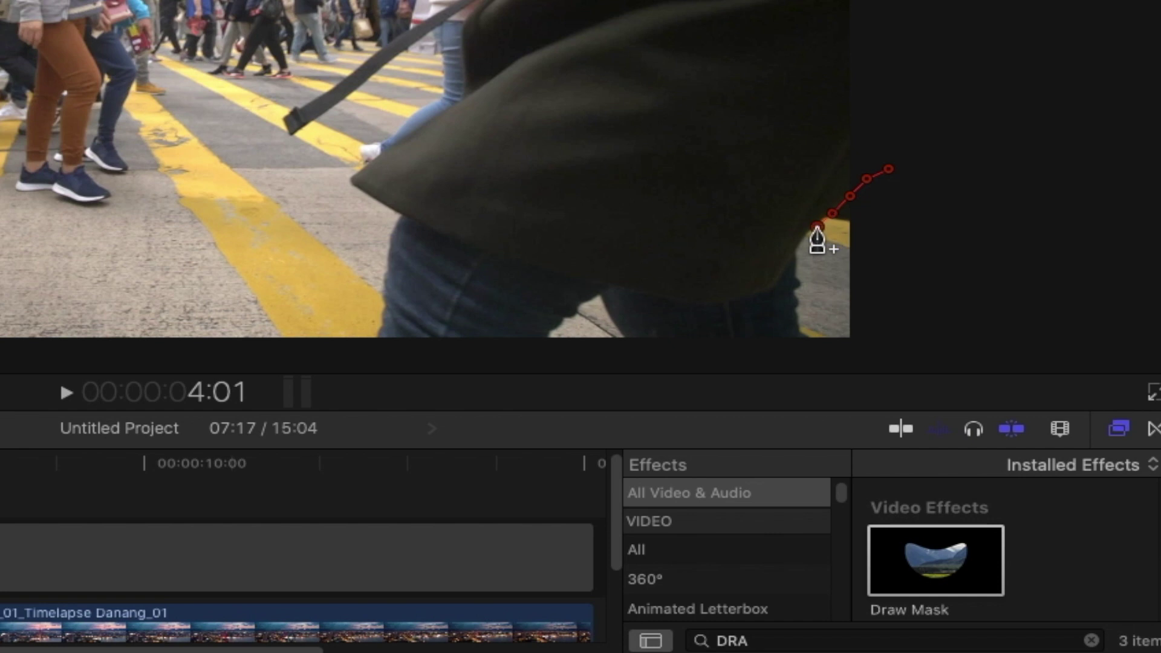
{"action": "left_click", "coordinate": [805, 238]}
{"action": "left_click", "coordinate": [798, 252]}
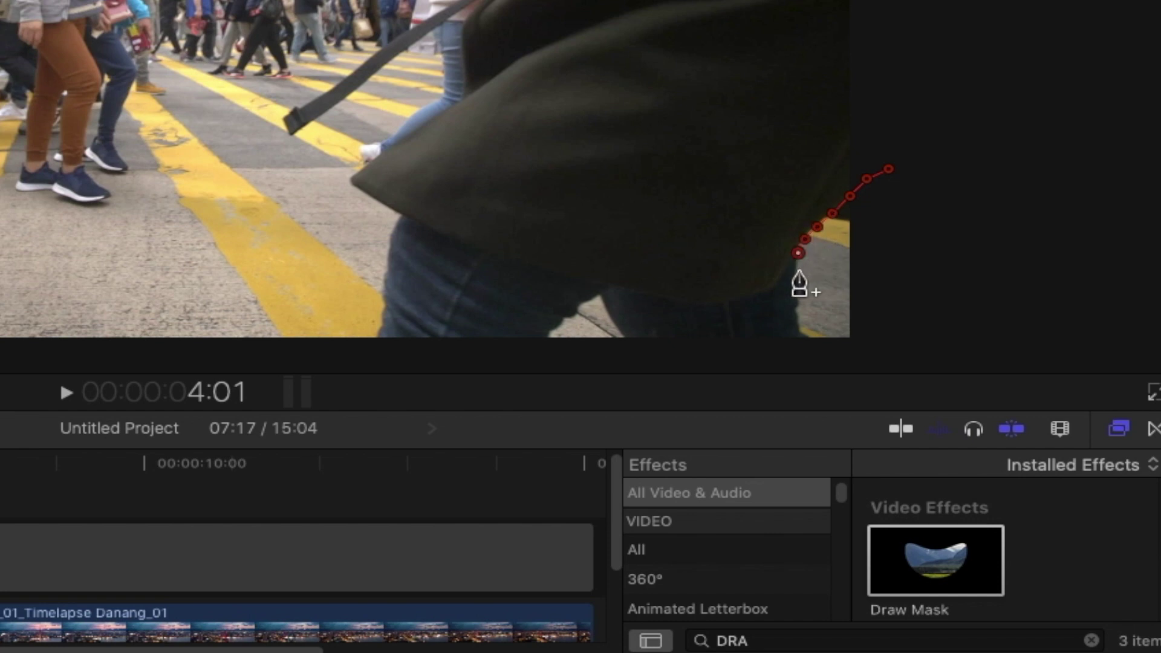
{"action": "left_click", "coordinate": [800, 269]}
{"action": "left_click", "coordinate": [797, 291]}
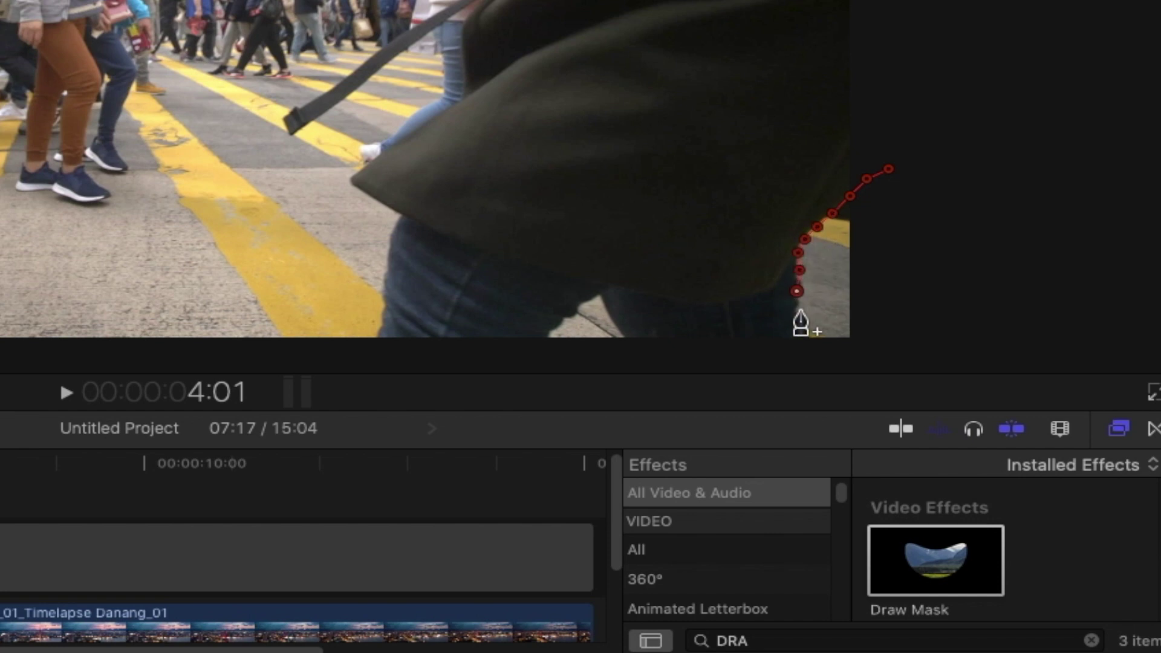
{"action": "left_click", "coordinate": [799, 310]}
{"action": "left_click", "coordinate": [801, 326]}
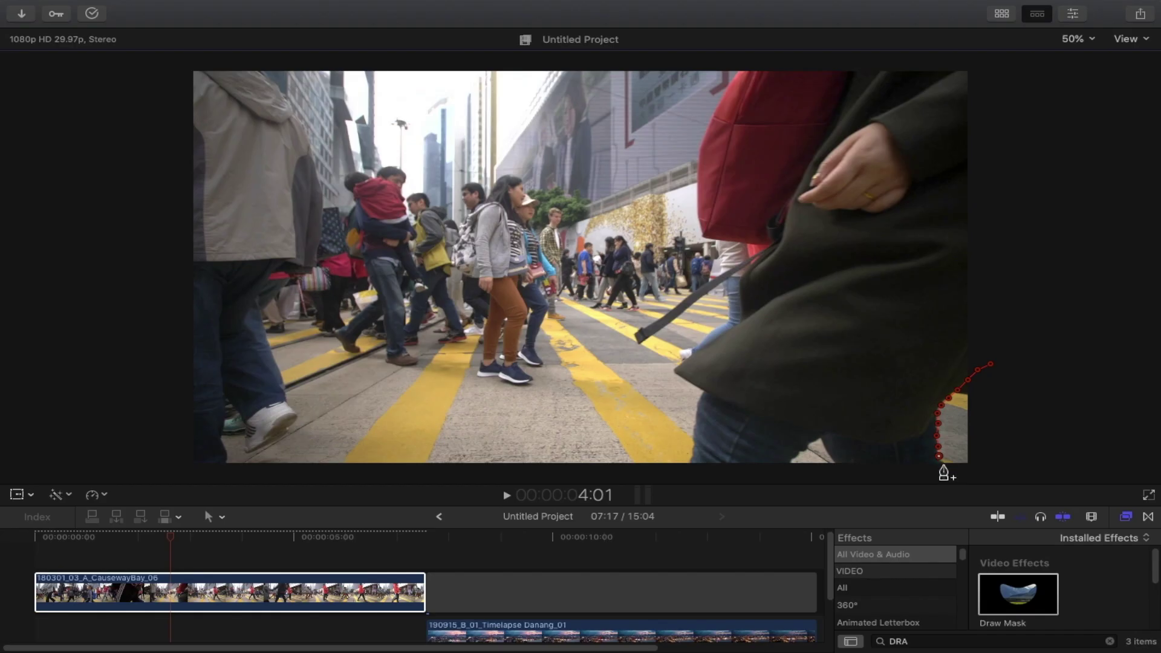
{"action": "left_click", "coordinate": [807, 342]}
{"action": "left_click", "coordinate": [974, 474]}
{"action": "left_click", "coordinate": [988, 474]}
{"action": "left_click", "coordinate": [1000, 473]}
{"action": "left_click", "coordinate": [990, 364]}
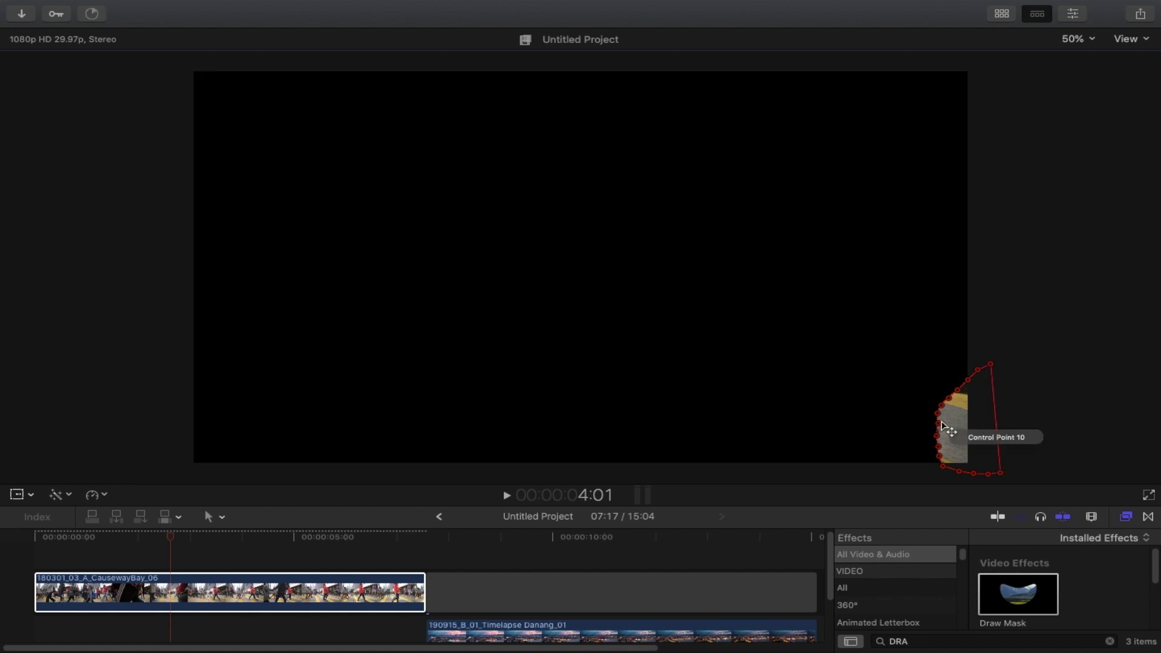
Invert the Draw Mask and add keyframes for its Feather, Position, Rotation, Scale and Control Points
{"action": "left_click", "coordinate": [1072, 15]}
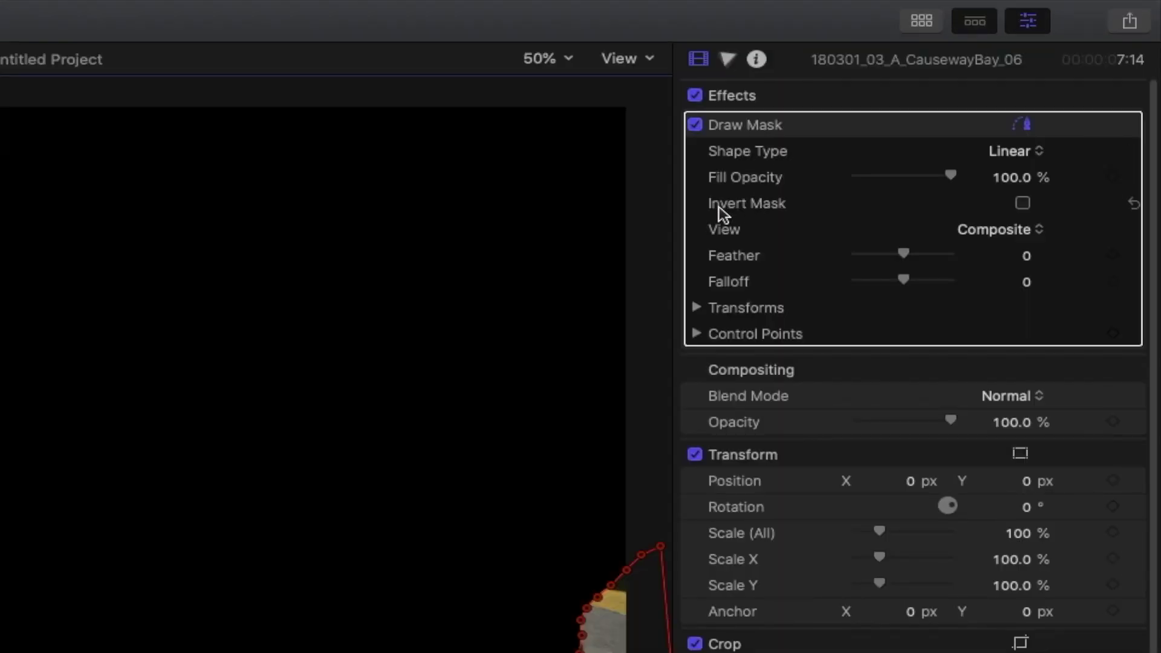
{"action": "left_click", "coordinate": [1023, 205]}
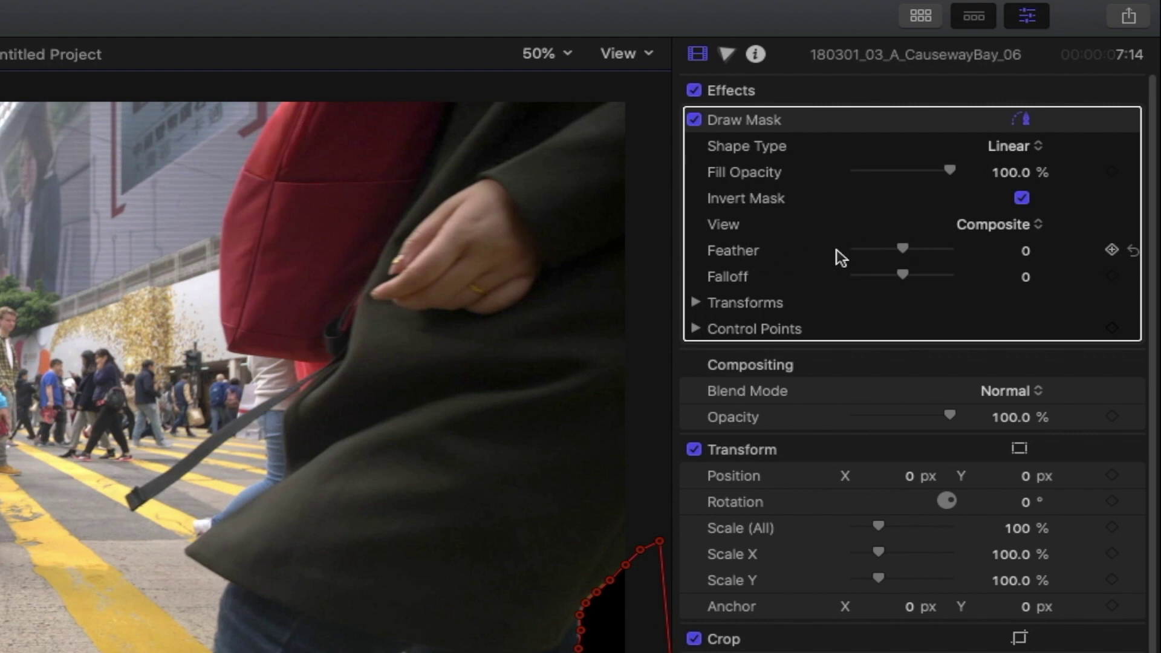
{"action": "left_click", "coordinate": [1112, 250]}
{"action": "left_click", "coordinate": [695, 302]}
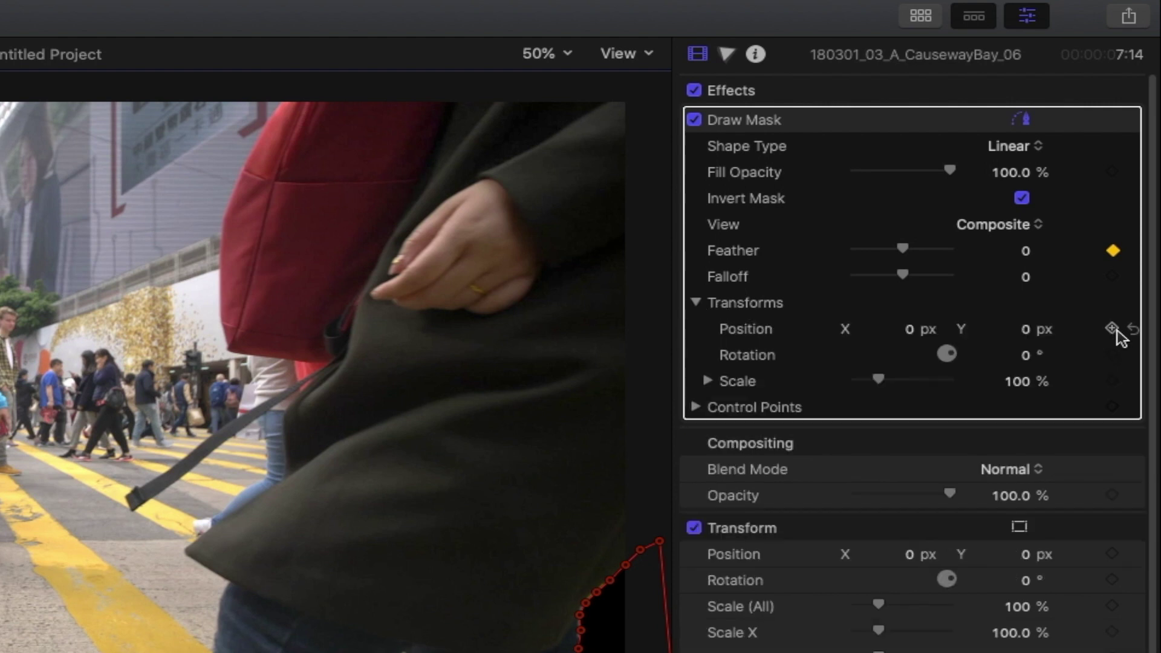
{"action": "left_click", "coordinate": [1112, 329]}
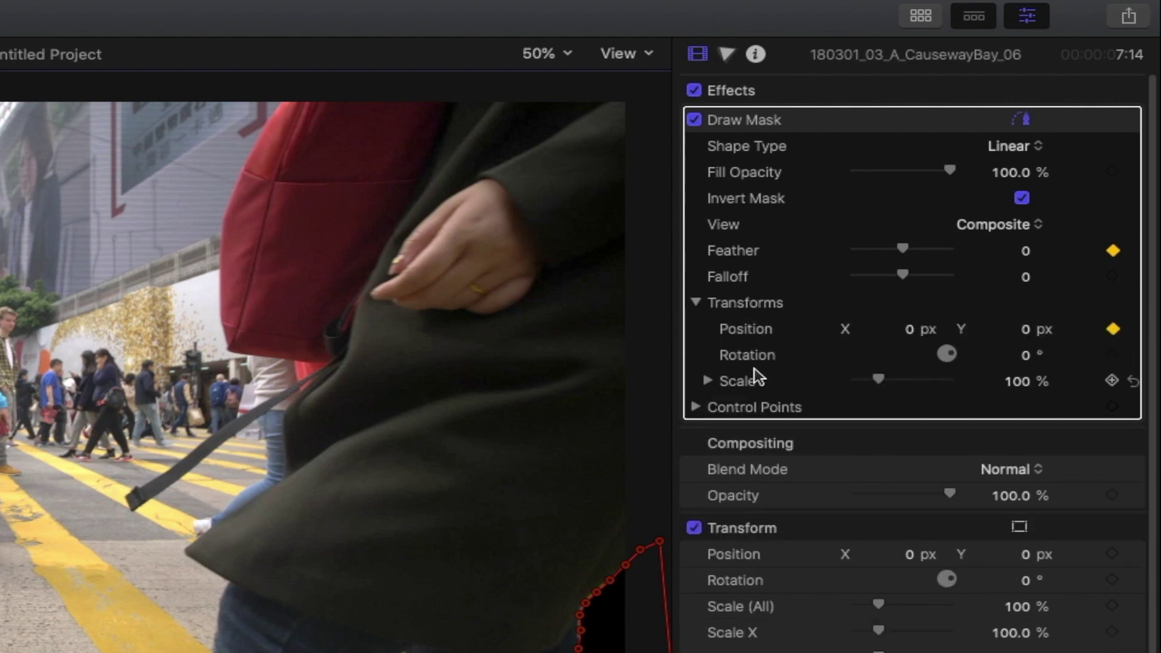
{"action": "left_click", "coordinate": [1112, 354]}
{"action": "left_click", "coordinate": [1112, 381]}
{"action": "left_click", "coordinate": [1112, 406]}
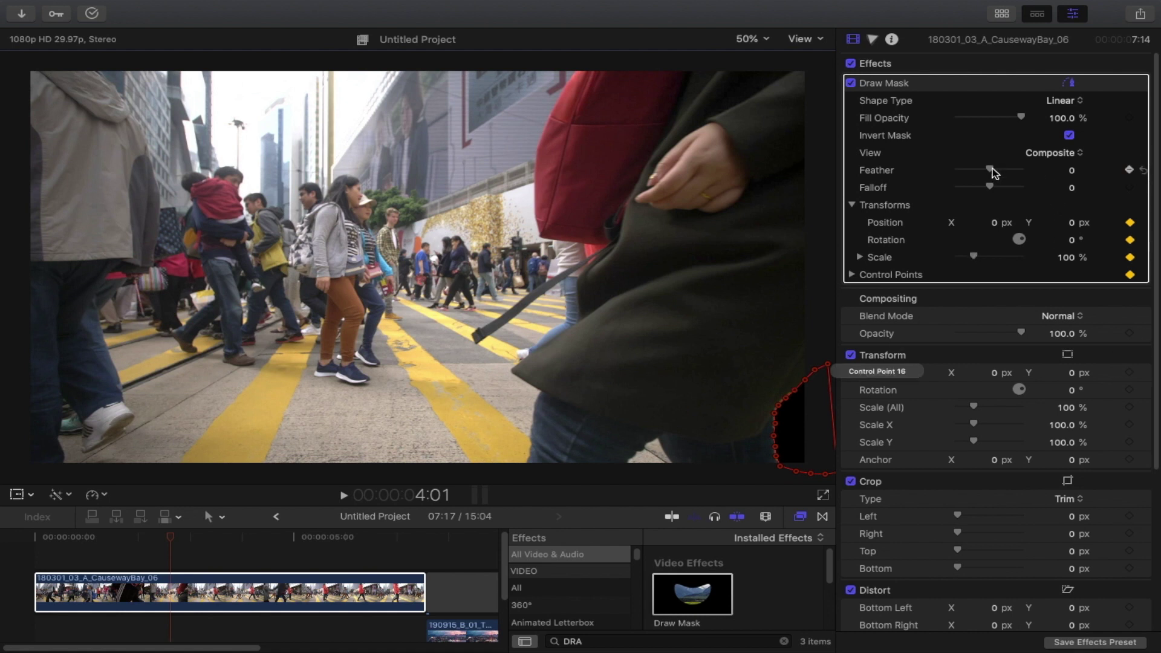
Set the Draw Mask's Feather to 30 and close the clip's effect settings
{"action": "left_click_drag", "start_coordinate": [990, 169], "coordinate": [986, 173]}
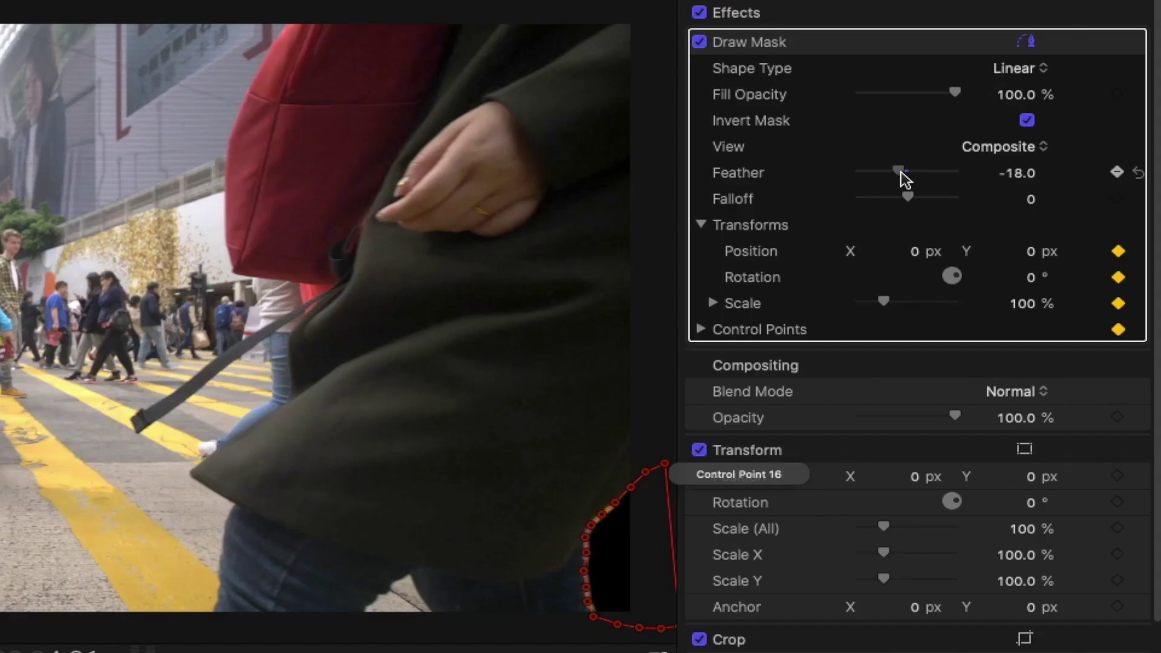
{"action": "left_click_drag", "start_coordinate": [901, 173], "coordinate": [923, 182]}
{"action": "left_click", "coordinate": [1011, 173]}
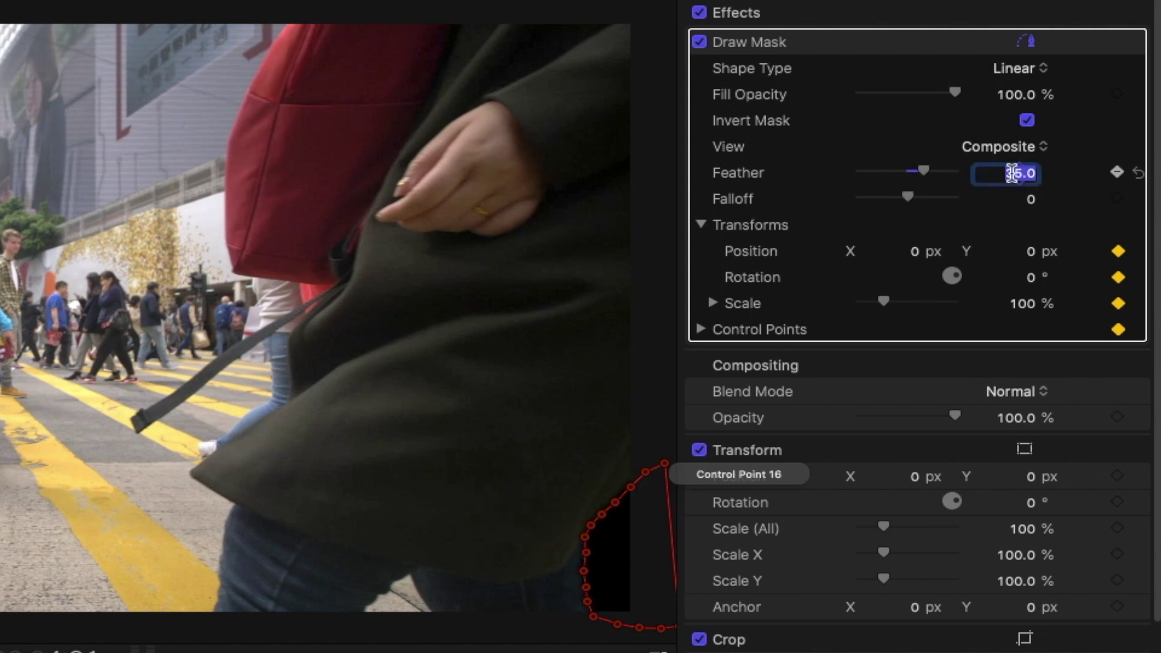
{"action": "type", "text": "30"}
{"action": "key", "text": "Return"}
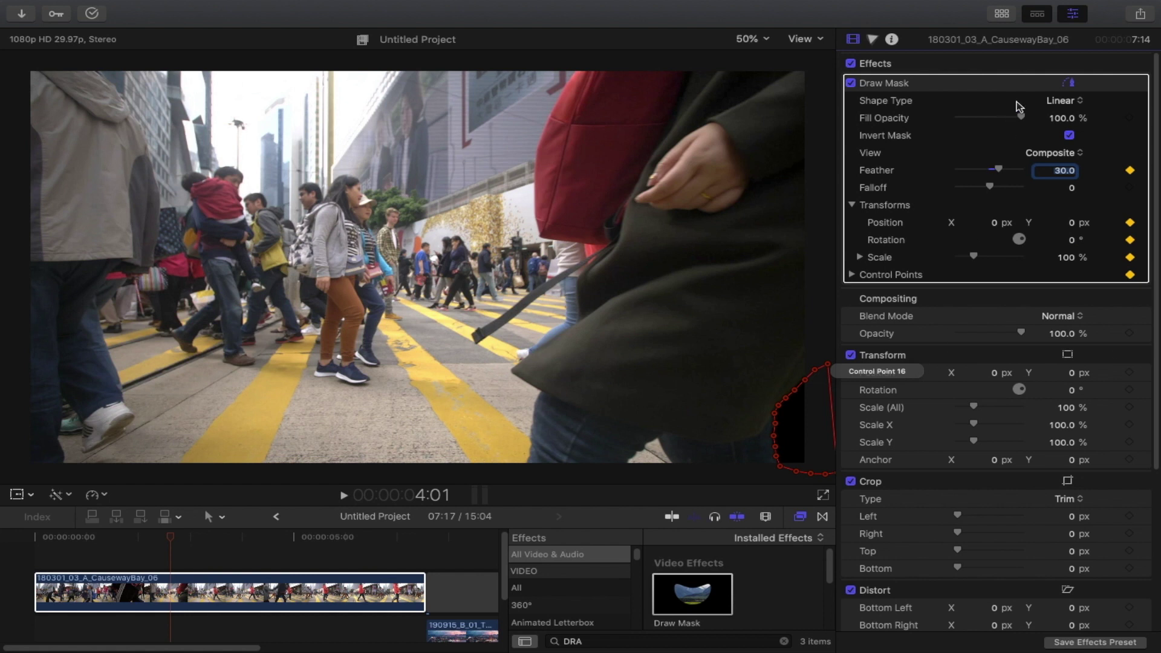
{"action": "left_click", "coordinate": [1078, 15]}
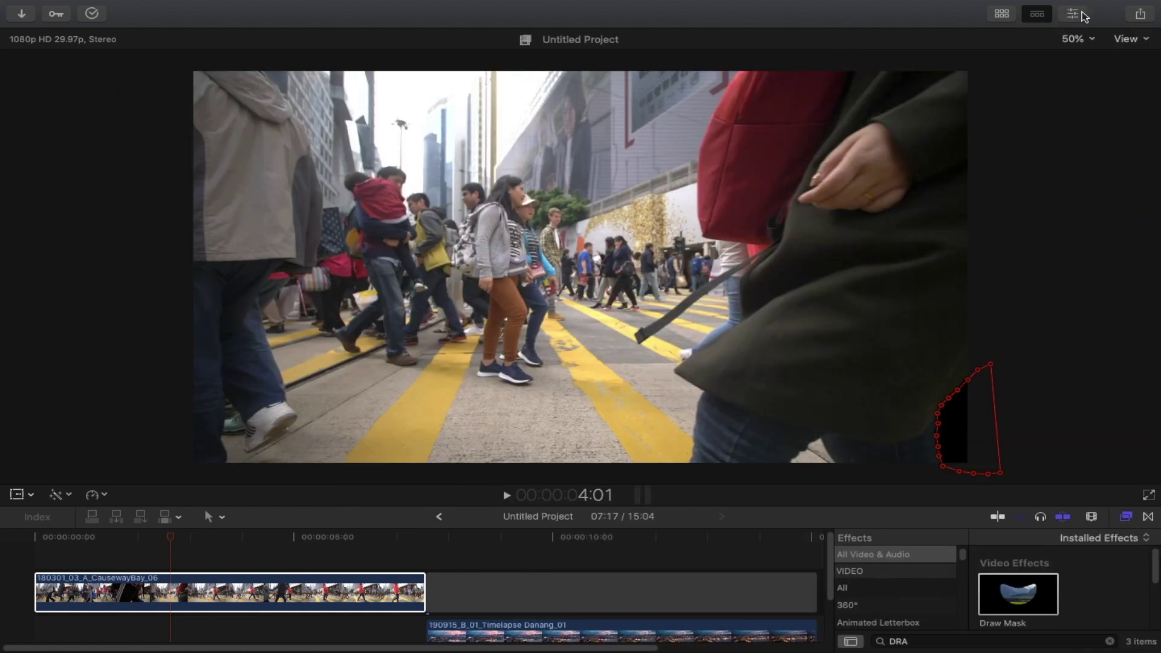
Advance to frame 2:20 and move the mask's control points to follow the trailing edge of the coat and leg
{"action": "left_click", "coordinate": [187, 596]}
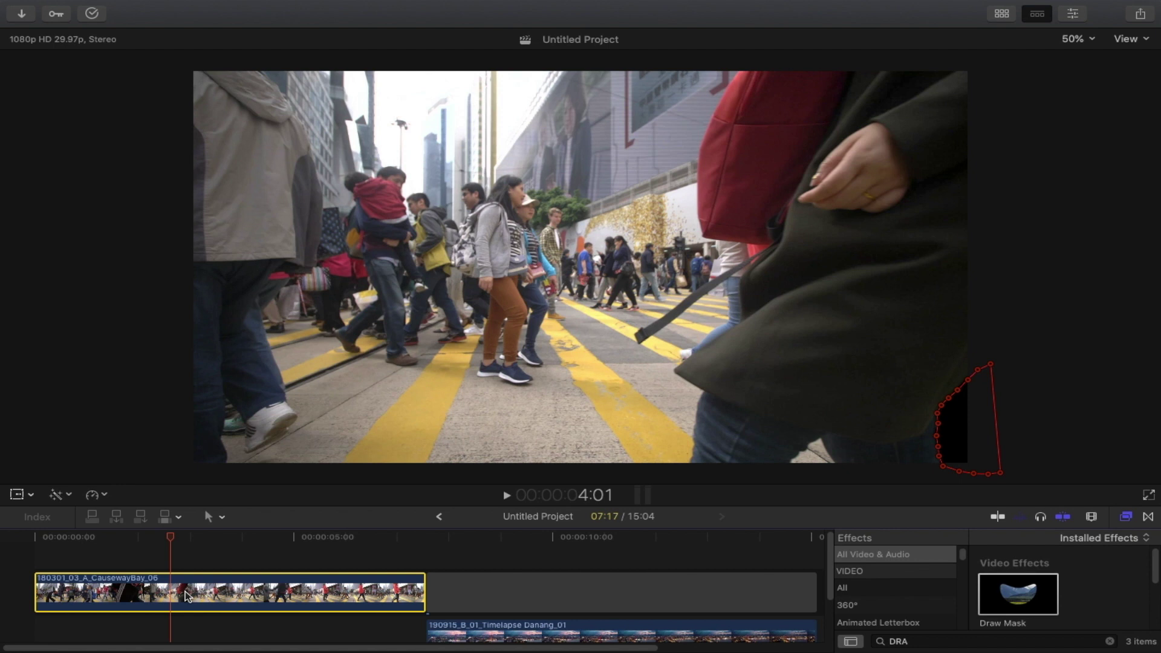
{"action": "key", "text": "Right"}
{"action": "key", "text": "Right"}
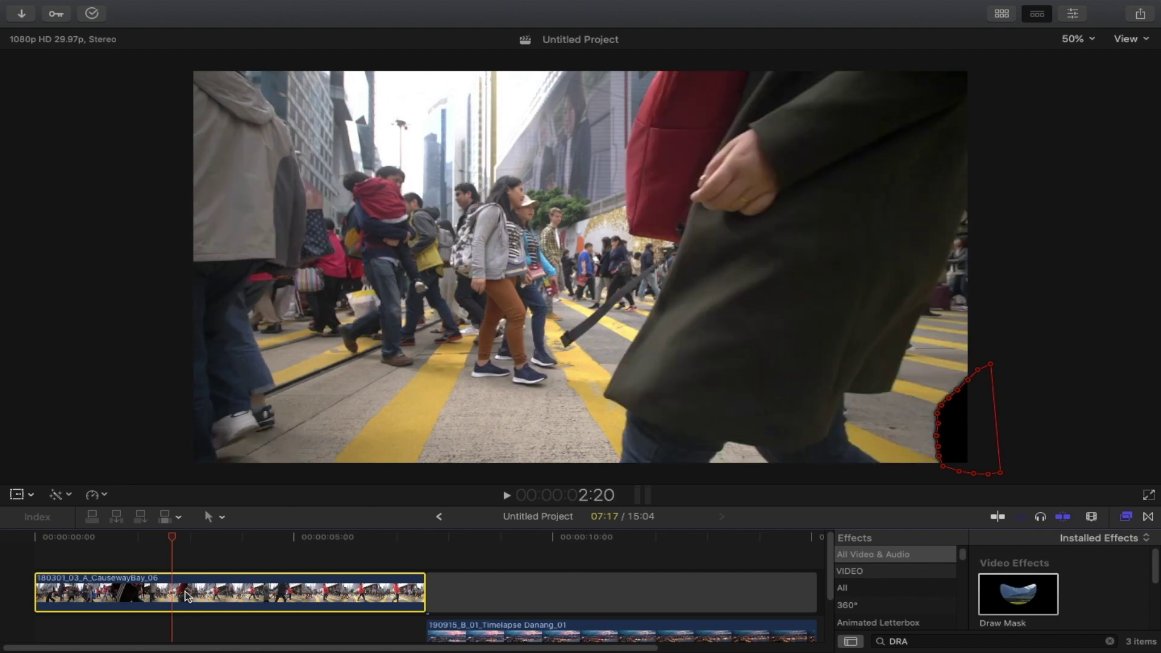
{"action": "left_click_drag", "start_coordinate": [980, 371], "coordinate": [962, 221]}
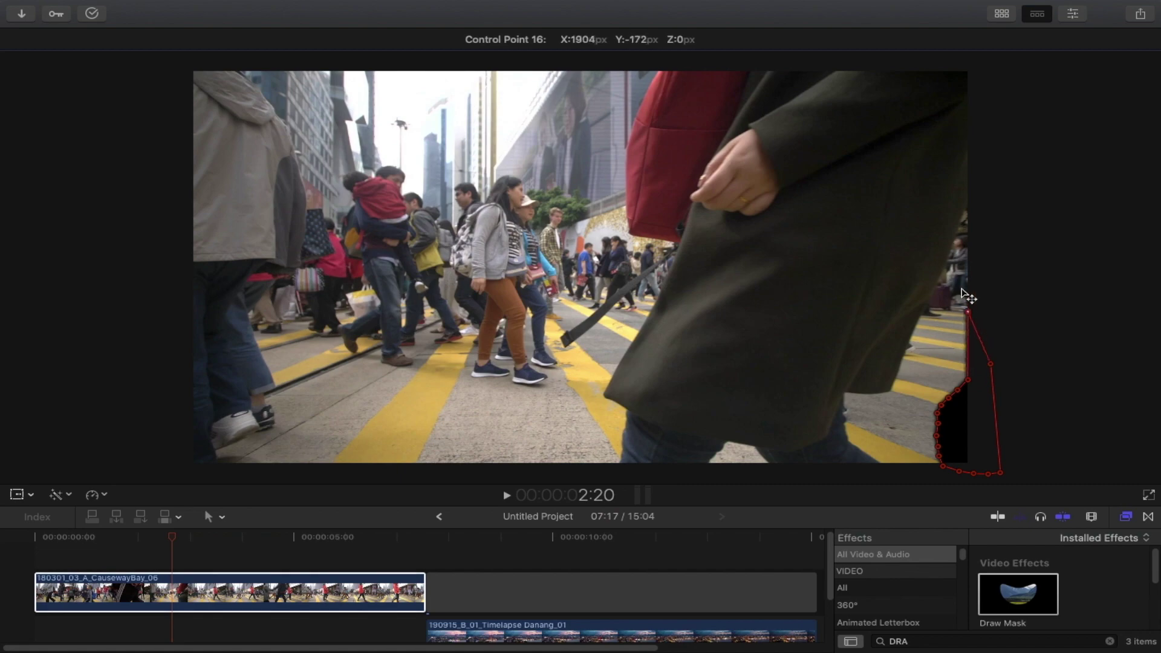
{"action": "left_click_drag", "start_coordinate": [871, 151], "coordinate": [881, 130]}
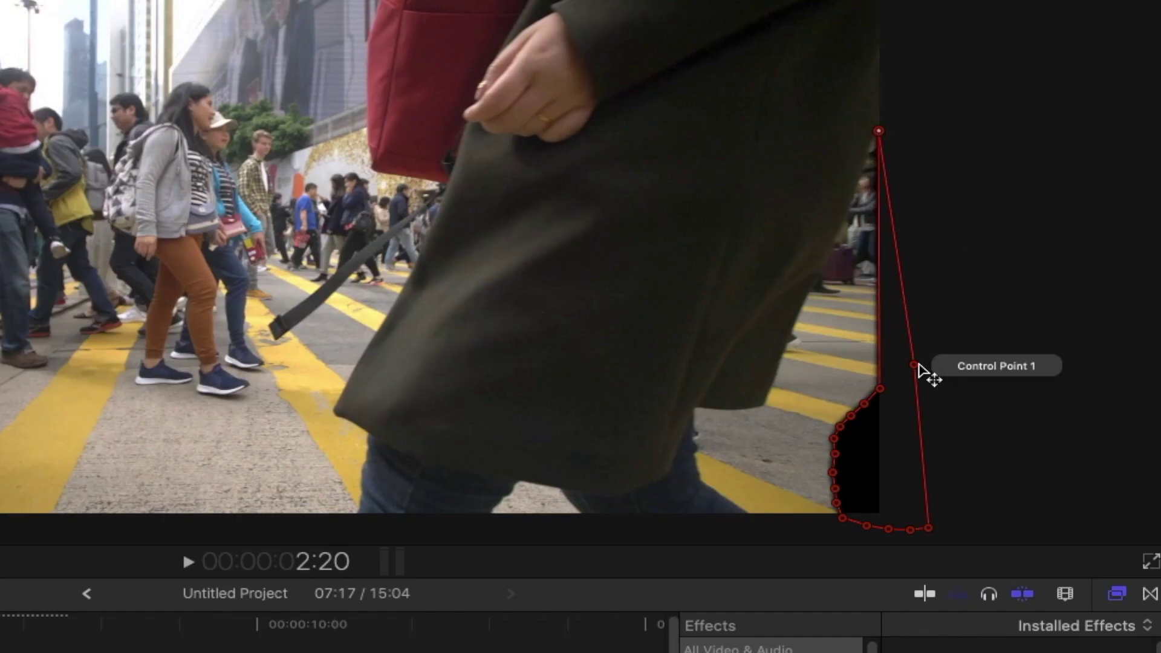
{"action": "left_click_drag", "start_coordinate": [915, 366], "coordinate": [924, 122]}
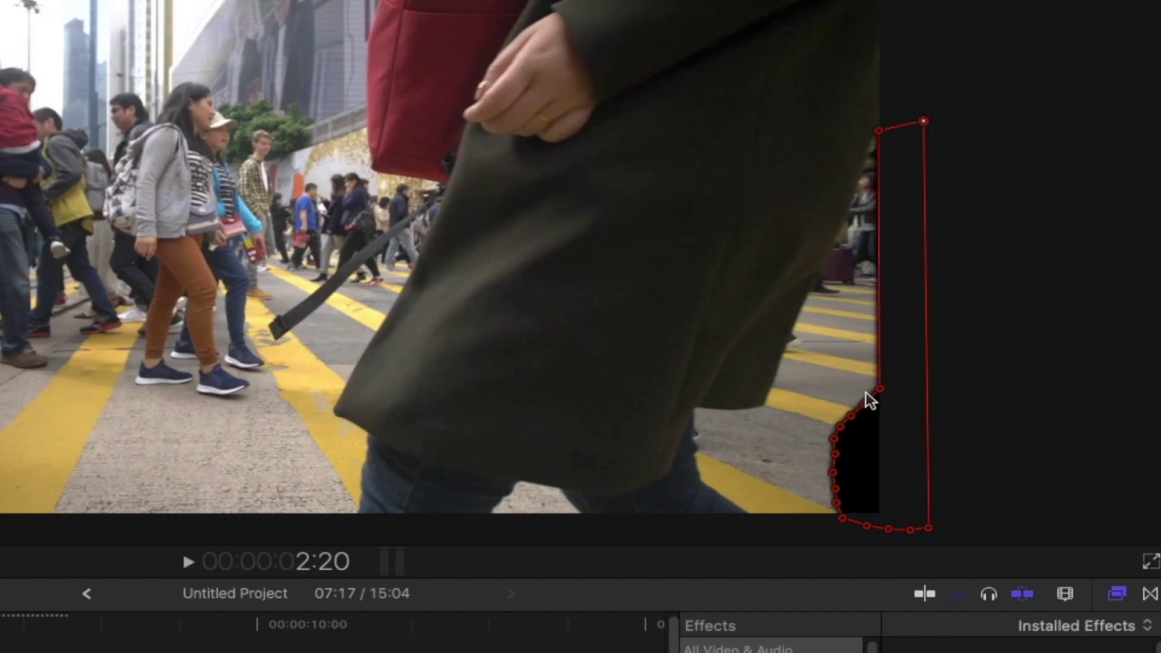
{"action": "left_click_drag", "start_coordinate": [880, 391], "coordinate": [808, 305]}
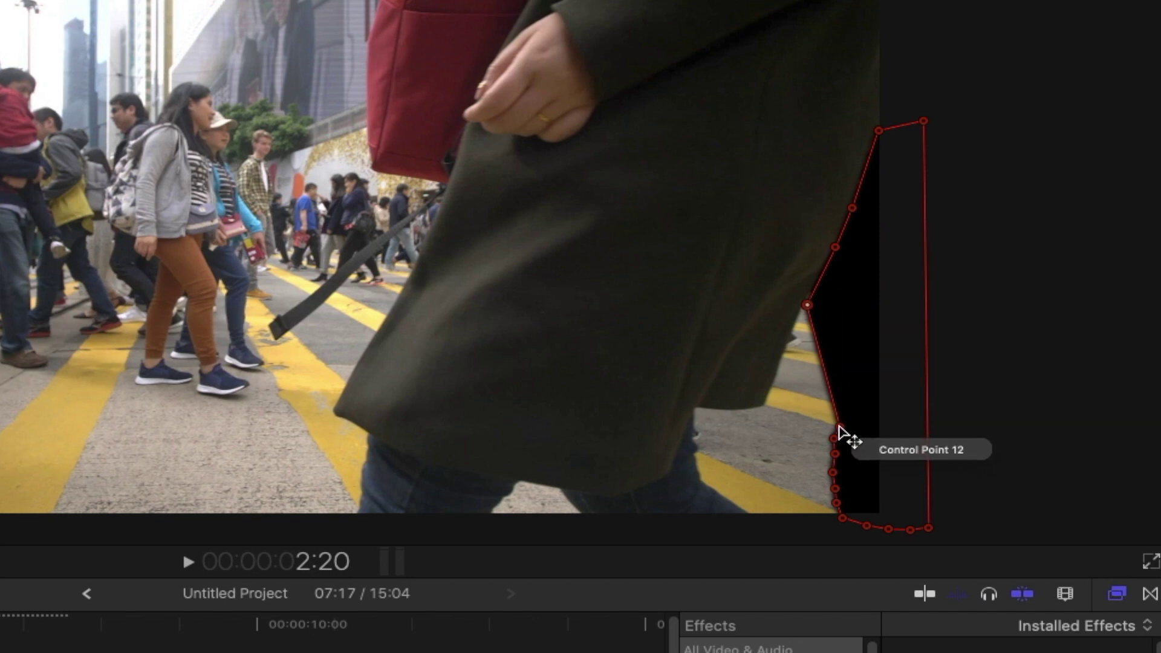
{"action": "left_click_drag", "start_coordinate": [840, 428], "coordinate": [787, 347]}
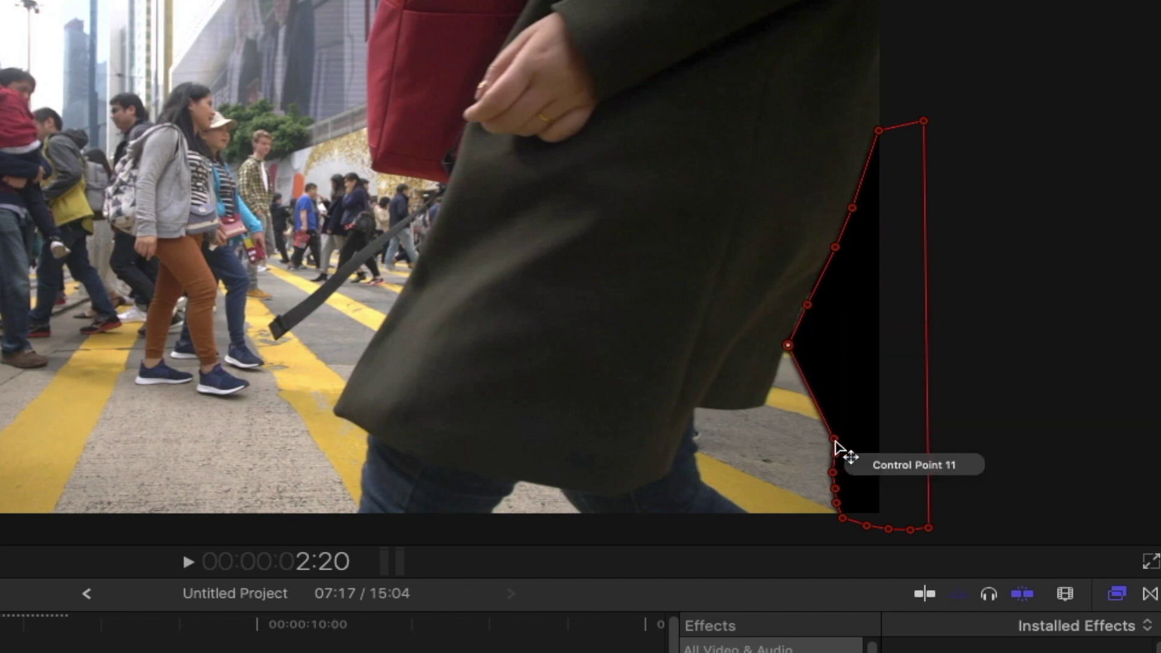
{"action": "left_click_drag", "start_coordinate": [835, 439], "coordinate": [694, 409]}
{"action": "left_click_drag", "start_coordinate": [832, 472], "coordinate": [701, 476]}
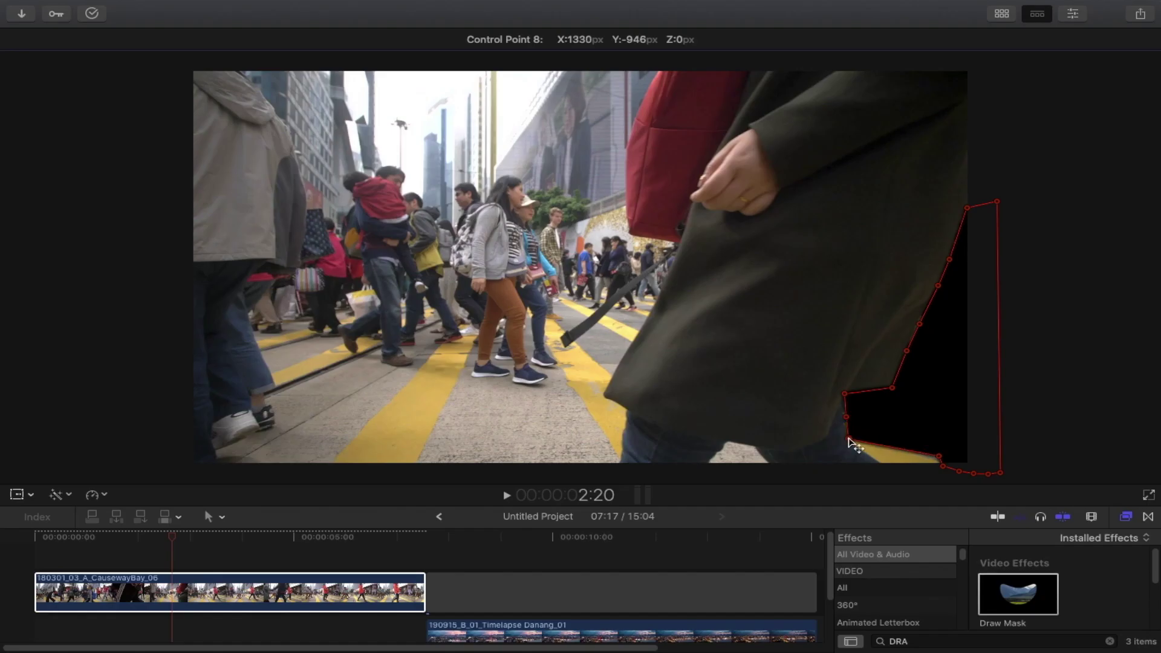
{"action": "left_click_drag", "start_coordinate": [938, 456], "coordinate": [882, 466]}
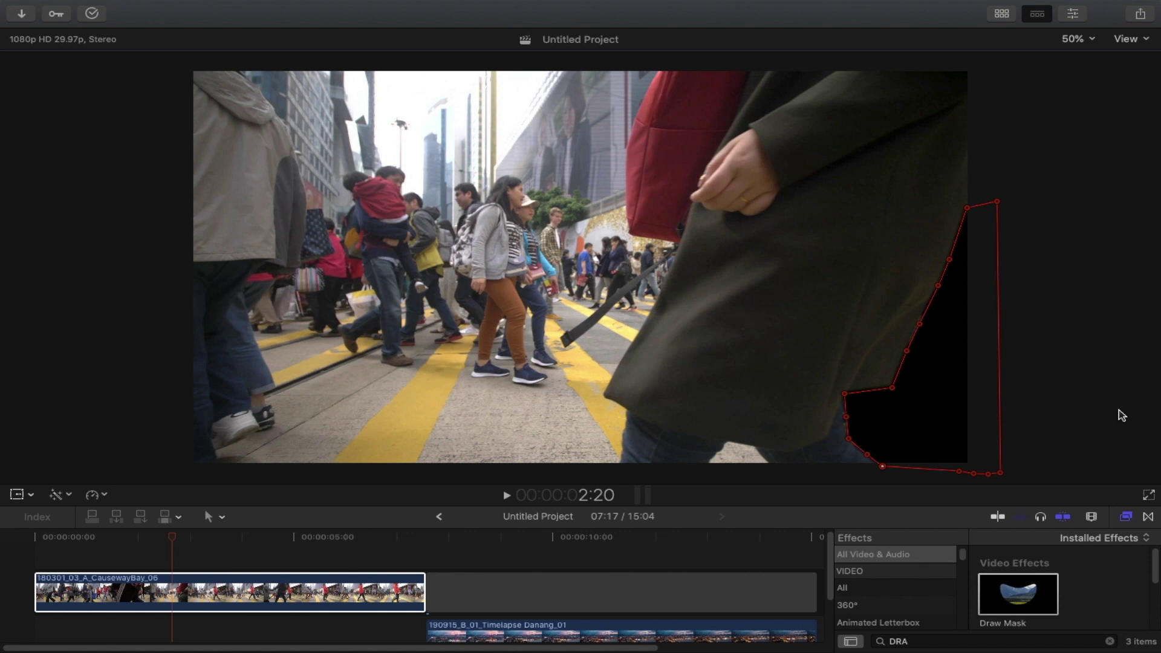
Advance to frame 2:21 and reshape the mask along the pedestrian's back, coat and leg up to the frame's top edge
{"action": "key", "text": "Right"}
{"action": "left_click_drag", "start_coordinate": [997, 201], "coordinate": [1012, 63]}
{"action": "left_click_drag", "start_coordinate": [966, 207], "coordinate": [912, 71]}
{"action": "left_click_drag", "start_coordinate": [950, 260], "coordinate": [856, 101]}
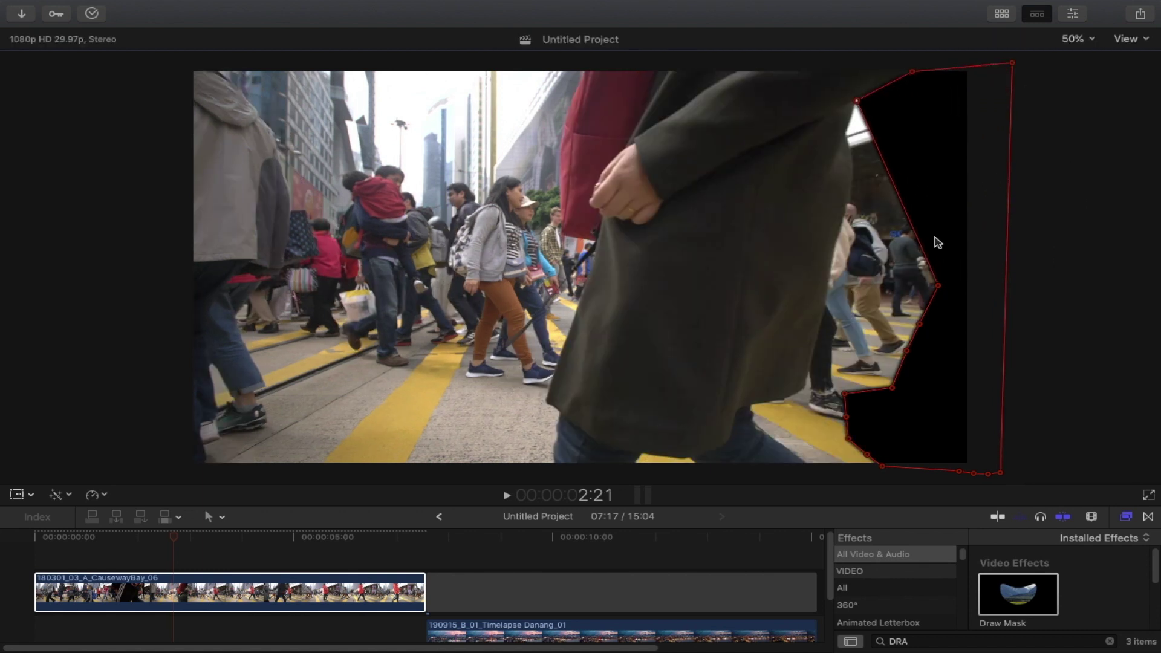
{"action": "left_click_drag", "start_coordinate": [937, 285], "coordinate": [849, 134]}
{"action": "left_click_drag", "start_coordinate": [920, 324], "coordinate": [853, 165]}
{"action": "left_click_drag", "start_coordinate": [909, 354], "coordinate": [876, 292]}
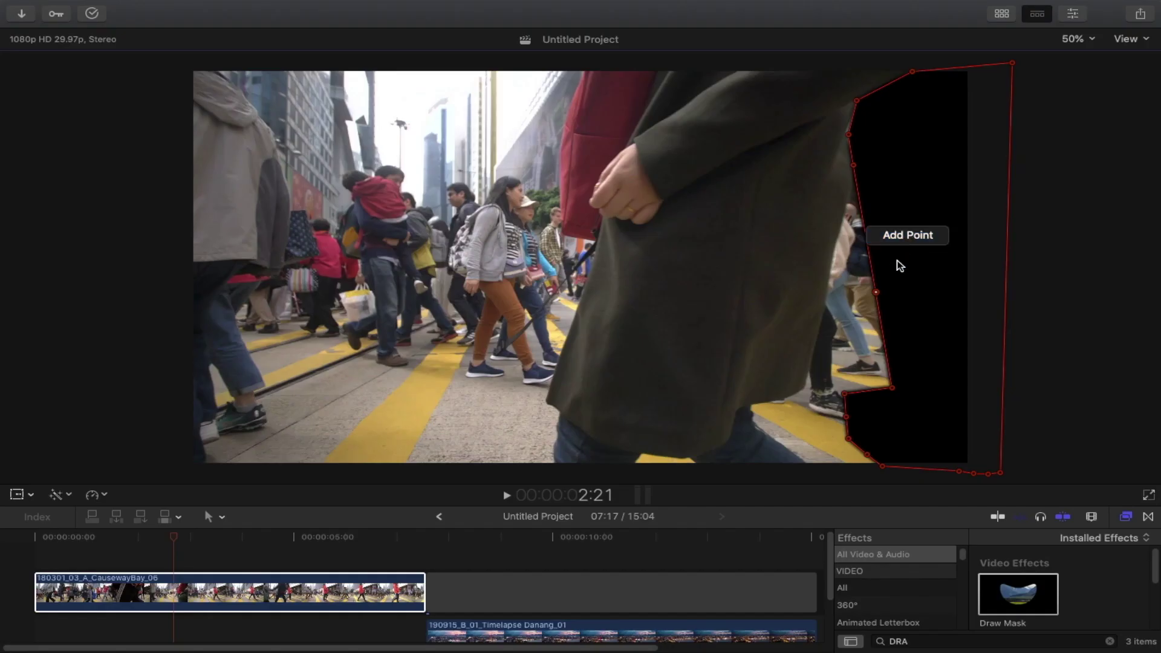
{"action": "left_click", "coordinate": [897, 261]}
{"action": "left_click_drag", "start_coordinate": [875, 292], "coordinate": [845, 217]}
{"action": "left_click_drag", "start_coordinate": [892, 387], "coordinate": [842, 258]}
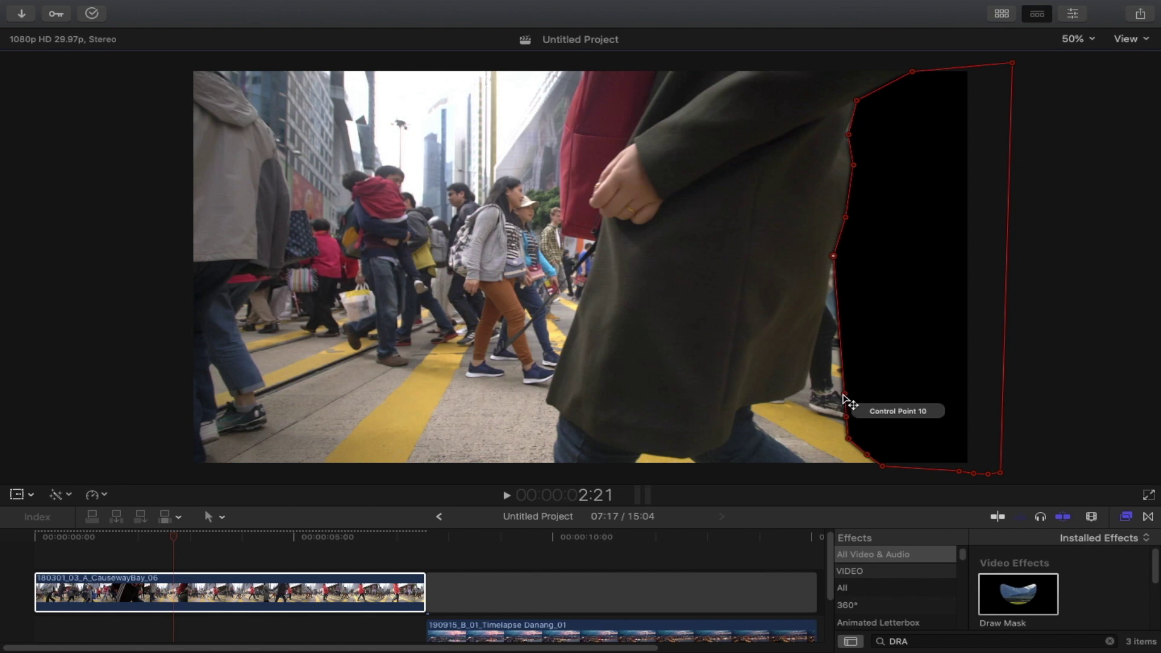
{"action": "left_click_drag", "start_coordinate": [845, 394], "coordinate": [826, 313]}
{"action": "left_click_drag", "start_coordinate": [845, 417], "coordinate": [807, 385]}
{"action": "left_click_drag", "start_coordinate": [848, 438], "coordinate": [785, 401]}
{"action": "left_click_drag", "start_coordinate": [866, 455], "coordinate": [751, 406]}
{"action": "left_click_drag", "start_coordinate": [882, 466], "coordinate": [756, 424]}
{"action": "left_click_drag", "start_coordinate": [959, 471], "coordinate": [800, 455]}
{"action": "left_click_drag", "start_coordinate": [988, 474], "coordinate": [814, 474]}
Advance to frame 2:22 and reshape the mask along the trailing edge of the coat, from its top down to the leg
{"action": "key", "text": "Right"}
{"action": "left_click_drag", "start_coordinate": [911, 71], "coordinate": [794, 59]}
{"action": "left_click_drag", "start_coordinate": [856, 101], "coordinate": [789, 71]}
{"action": "left_click_drag", "start_coordinate": [848, 134], "coordinate": [773, 94]}
{"action": "left_click_drag", "start_coordinate": [853, 165], "coordinate": [756, 104]}
{"action": "left_click_drag", "start_coordinate": [846, 217], "coordinate": [755, 119]}
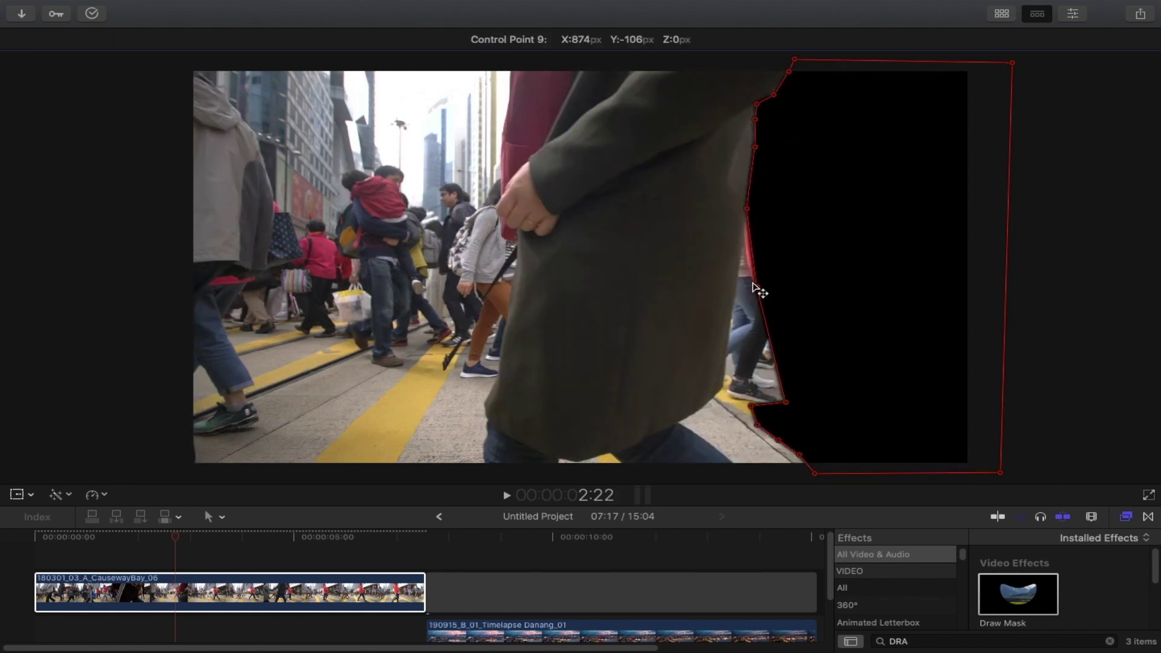
{"action": "left_click_drag", "start_coordinate": [799, 455], "coordinate": [712, 440]}
{"action": "left_click_drag", "start_coordinate": [815, 473], "coordinate": [756, 482]}
Advance to frame 2:23, move the mask with the pedestrian and align its control points to the coat's back edge and leg
{"action": "key", "text": "Right"}
{"action": "left_click_drag", "start_coordinate": [1006, 284], "coordinate": [1158, 281]}
{"action": "left_click_drag", "start_coordinate": [874, 156], "coordinate": [832, 161]}
{"action": "mouse_move", "coordinate": [870, 222]}
{"action": "left_mouse_down"}
{"action": "mouse_move", "coordinate": [935, 235]}
{"action": "mouse_move", "coordinate": [852, 225]}
{"action": "left_mouse_up"}
{"action": "left_click_drag", "start_coordinate": [711, 99], "coordinate": [694, 71]}
{"action": "left_click_drag", "start_coordinate": [694, 107], "coordinate": [686, 112]}
{"action": "left_click_drag", "start_coordinate": [692, 124], "coordinate": [686, 136]}
{"action": "left_click_drag", "start_coordinate": [691, 151], "coordinate": [681, 156]}
{"action": "left_click_drag", "start_coordinate": [683, 211], "coordinate": [670, 206]}
{"action": "left_click_drag", "start_coordinate": [671, 298], "coordinate": [664, 286]}
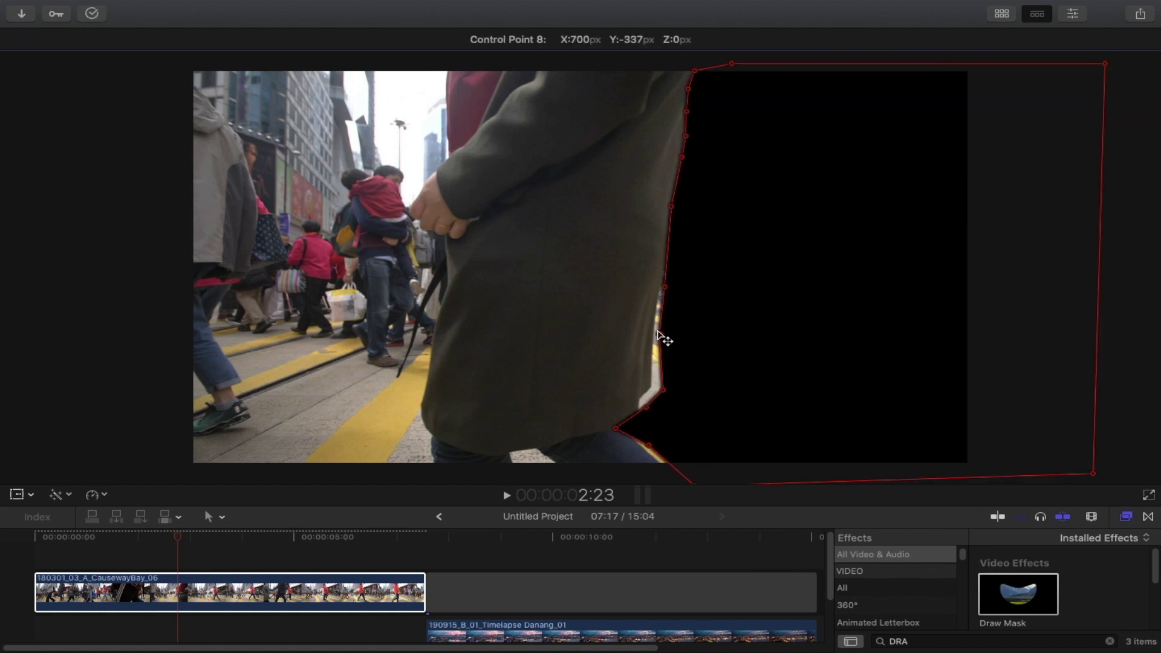
{"action": "left_click_drag", "start_coordinate": [696, 488], "coordinate": [672, 474]}
Check the preceding frames, then shift the mask at frame 2:24 with the coat and refine its lower control points around the leg
{"action": "key", "text": "Left"}
{"action": "key", "text": "Left"}
{"action": "key", "text": "Left"}
{"action": "key", "text": "Right"}
{"action": "key", "text": "Right"}
{"action": "key", "text": "Right"}
{"action": "key", "text": "Right"}
{"action": "left_click_drag", "start_coordinate": [953, 311], "coordinate": [885, 310]}
{"action": "left_click_drag", "start_coordinate": [551, 425], "coordinate": [543, 422]}
{"action": "left_click_drag", "start_coordinate": [604, 474], "coordinate": [594, 474]}
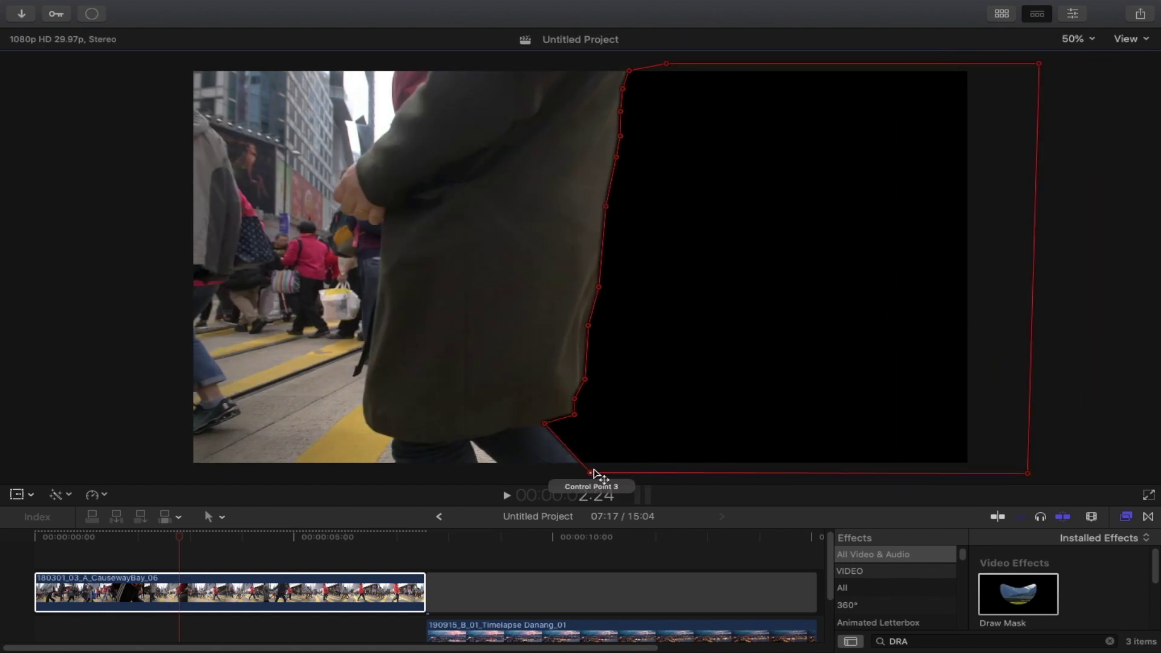
Advance past frame 2:24, extend the mask farther beyond the frame's right side and adjust its points at the coat hem and leg
{"action": "key", "text": "Right"}
{"action": "key", "text": "Right"}
{"action": "left_click_drag", "start_coordinate": [1032, 293], "coordinate": [1159, 285]}
{"action": "key", "text": "super+minus"}
{"action": "key", "text": "super+equal"}
{"action": "left_click_drag", "start_coordinate": [529, 377], "coordinate": [528, 367]}
{"action": "left_click_drag", "start_coordinate": [535, 471], "coordinate": [513, 470]}
Continue moving and reshaping the mask behind the coat frame by frame up to frame 3:07
{"action": "key", "text": "Right"}
{"action": "left_click_drag", "start_coordinate": [705, 313], "coordinate": [659, 299]}
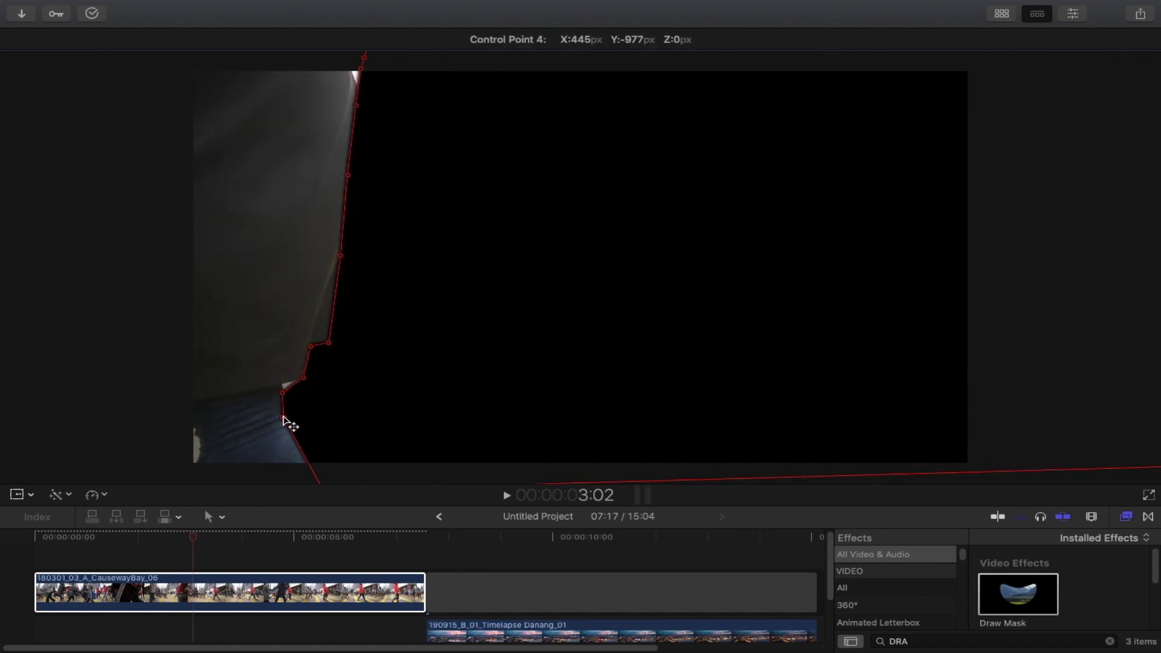
{"action": "key", "text": "Right"}
{"action": "key", "text": "Right"}
{"action": "key", "text": "Right"}
{"action": "key", "text": "Right"}
{"action": "key", "text": "Right"}
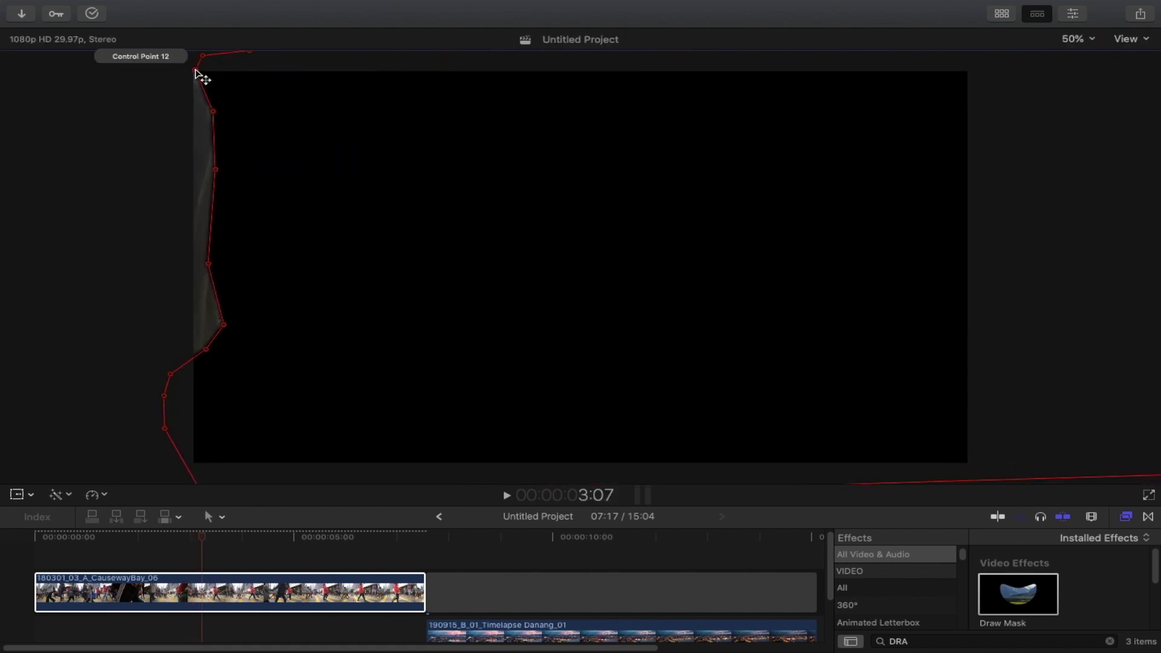
Move back and forth through frames 3:04 to 3:08 to examine how the mask follows the coat out of the frame
{"action": "key", "text": "Left"}
{"action": "key", "text": "Left"}
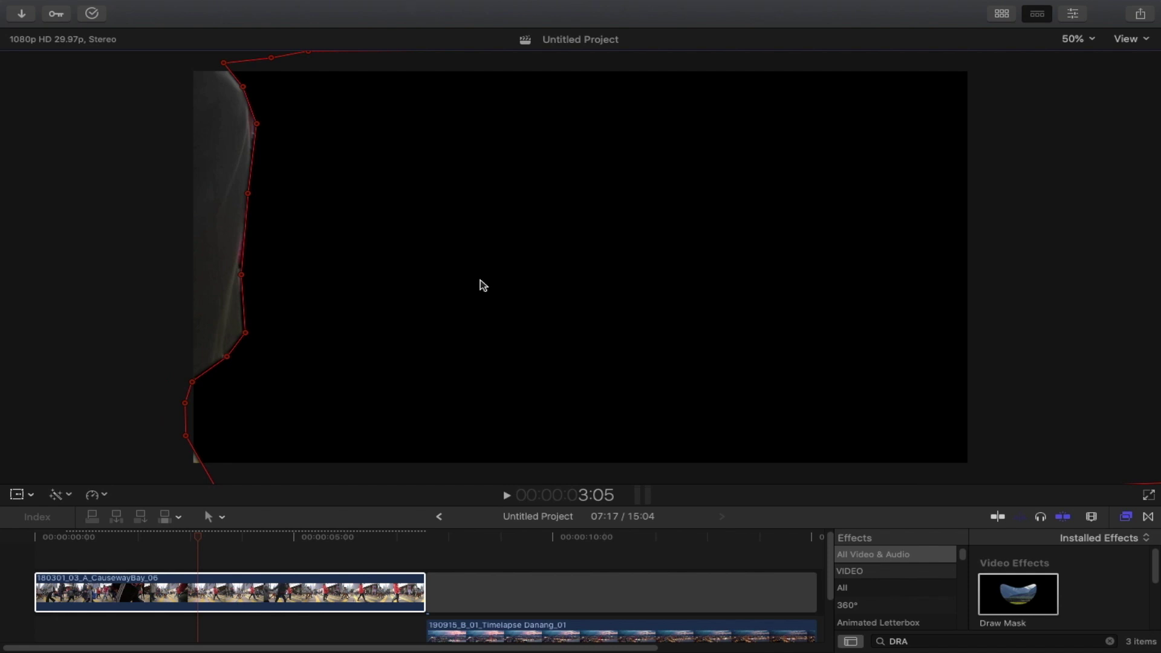
{"action": "key", "text": "Right"}
{"action": "key", "text": "Right"}
{"action": "key", "text": "Right"}
{"action": "key", "text": "Left"}
{"action": "key", "text": "Left"}
{"action": "key", "text": "Left"}
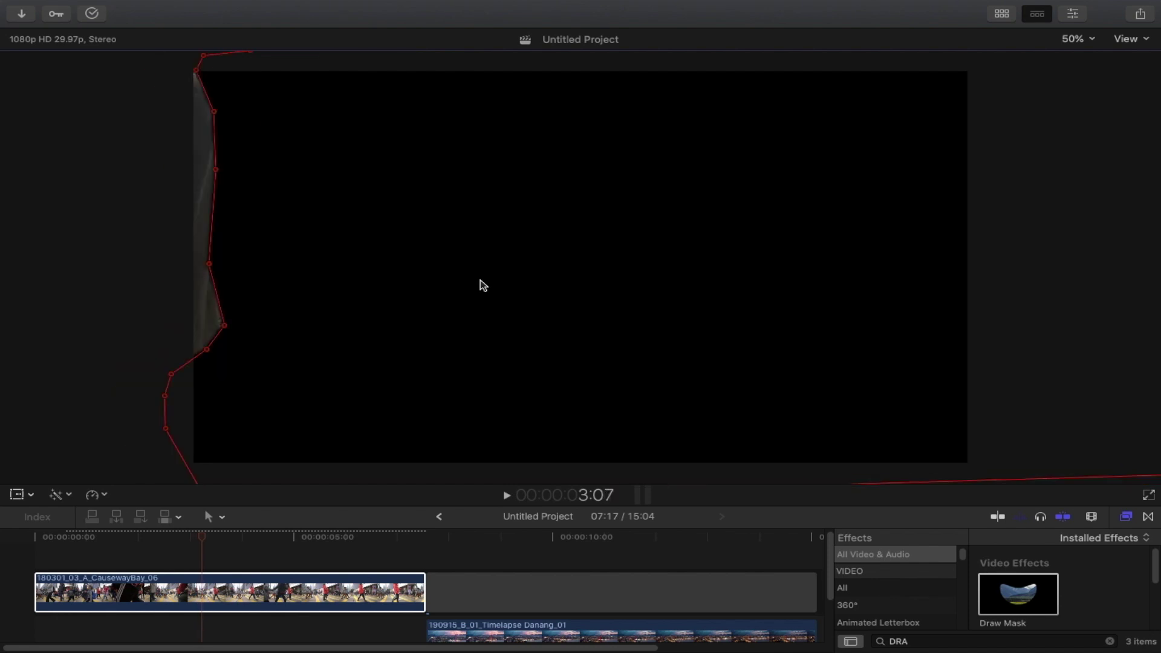
{"action": "key", "text": "Left"}
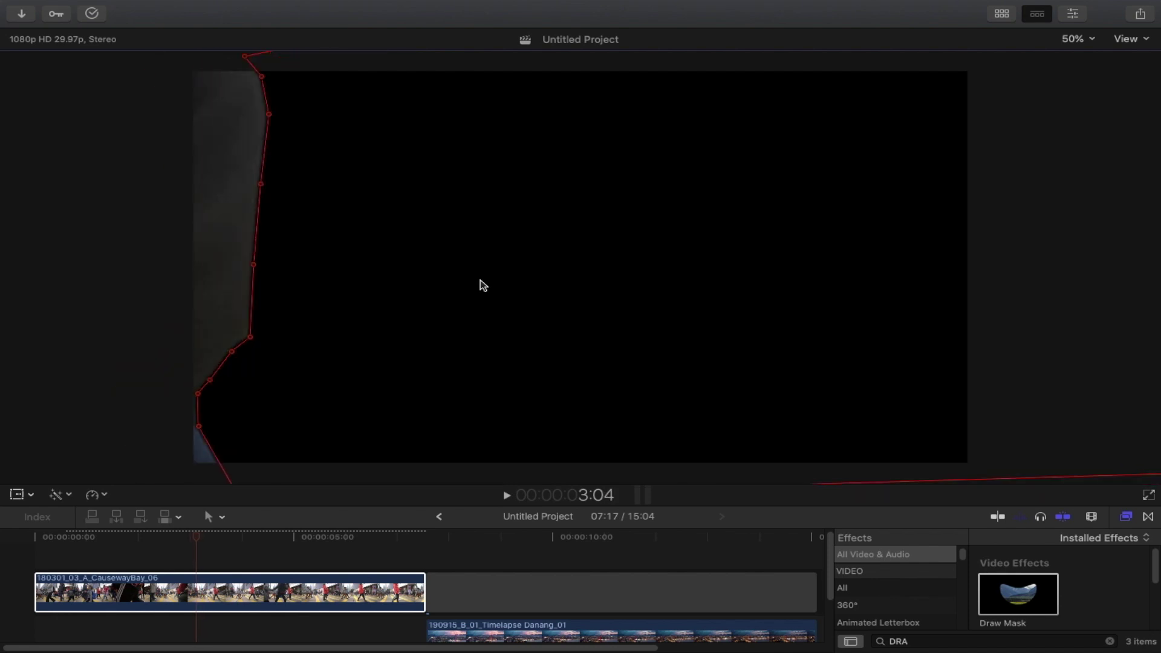
{"action": "key", "text": "Right"}
{"action": "key", "text": "Right"}
{"action": "key", "text": "Left"}
{"action": "key", "text": "Right"}
{"action": "key", "text": "Right"}
{"action": "key", "text": "Right"}
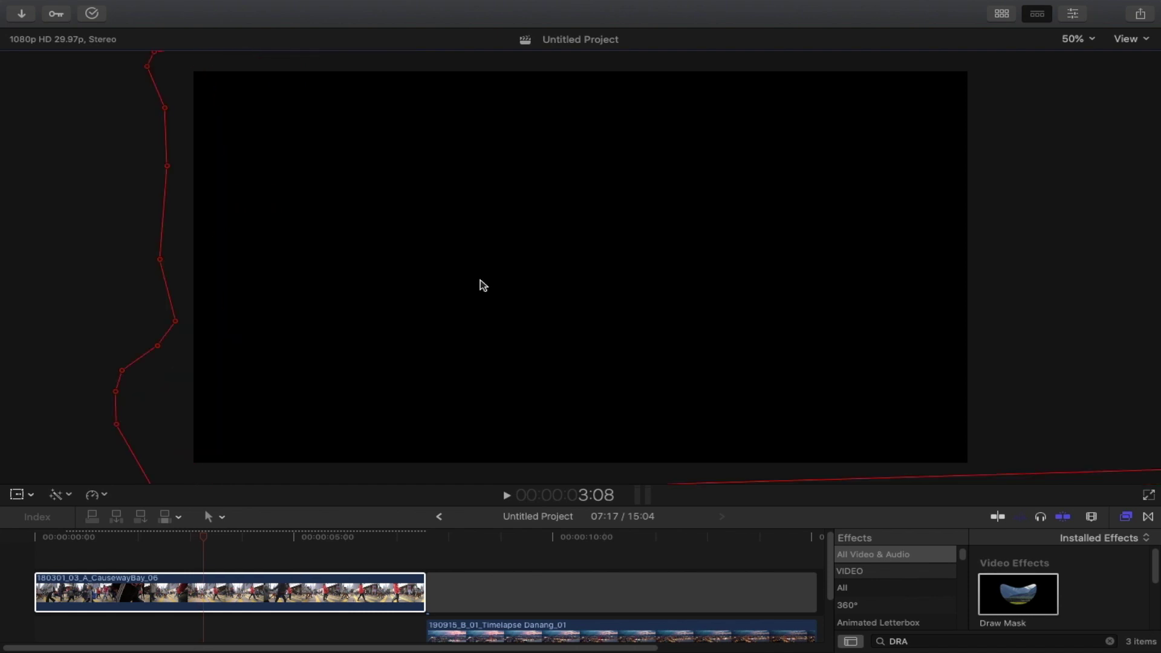
{"action": "key", "text": "Left"}
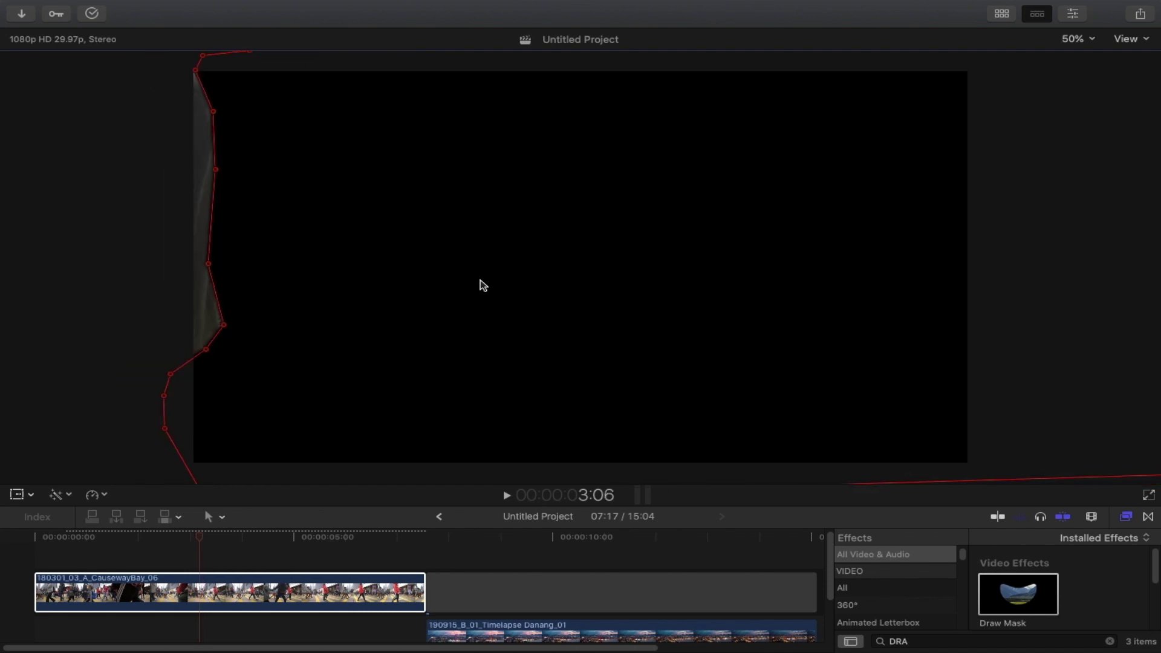
{"action": "key", "text": "Left"}
{"action": "key", "text": "Left"}
{"action": "key", "text": "Right"}
{"action": "key", "text": "Left"}
{"action": "key", "text": "Left"}
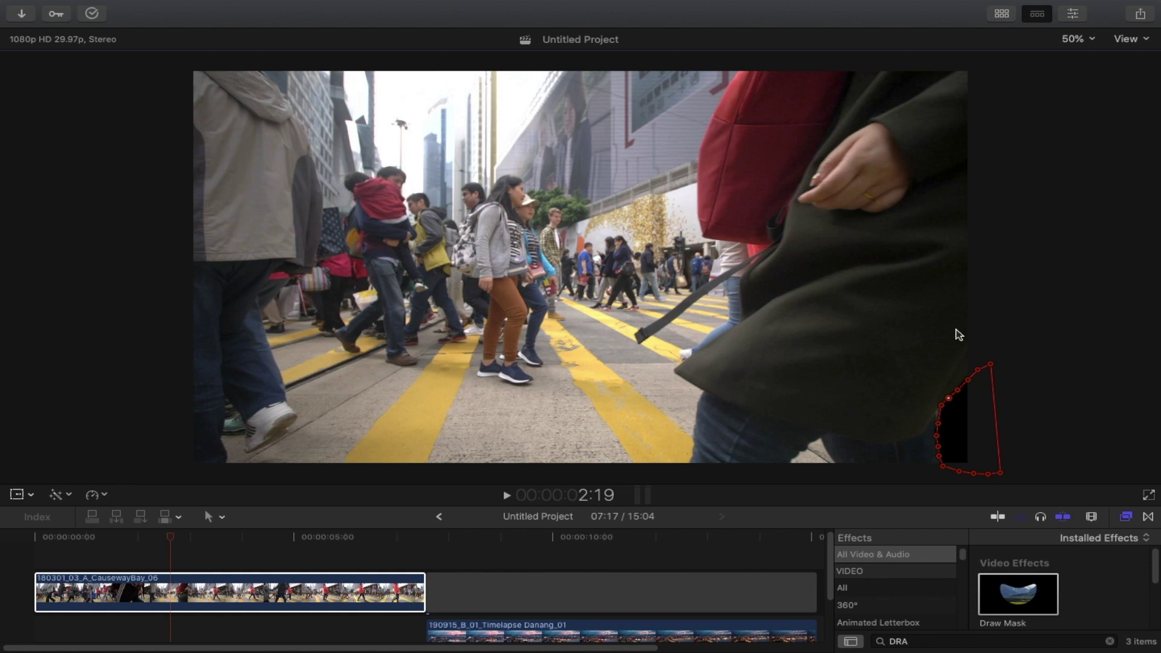
Go back to frame 2:17 and move the whole mask outside the frame's right edge
{"action": "key", "text": "Left"}
{"action": "key", "text": "Left"}
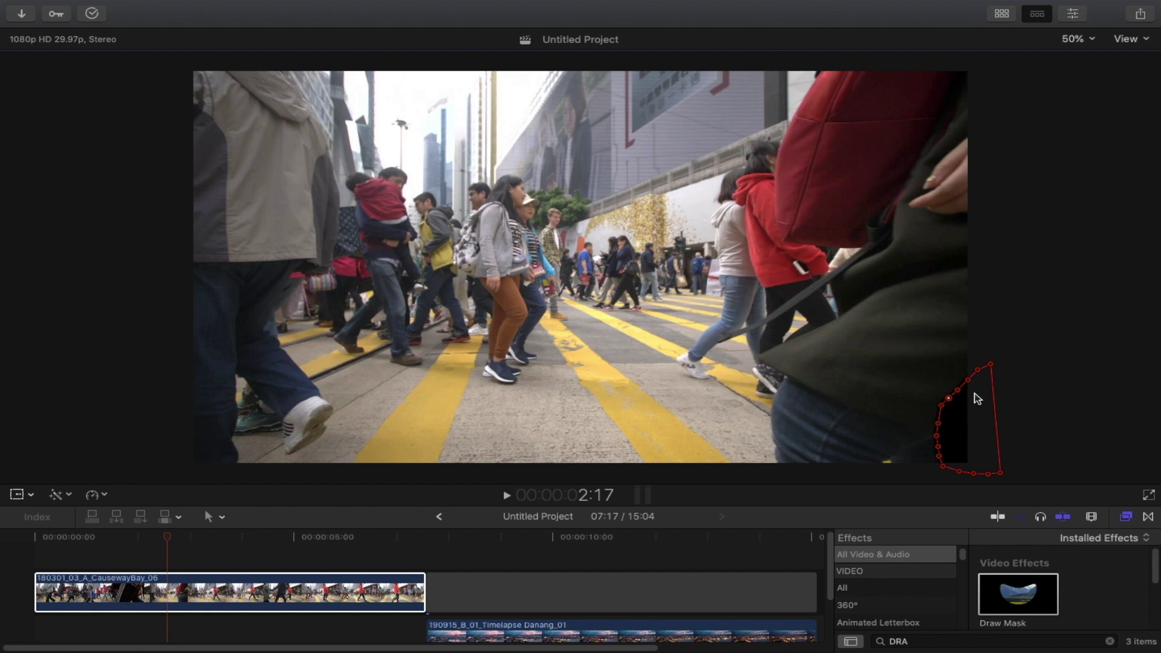
{"action": "left_click_drag", "start_coordinate": [965, 427], "coordinate": [1021, 428]}
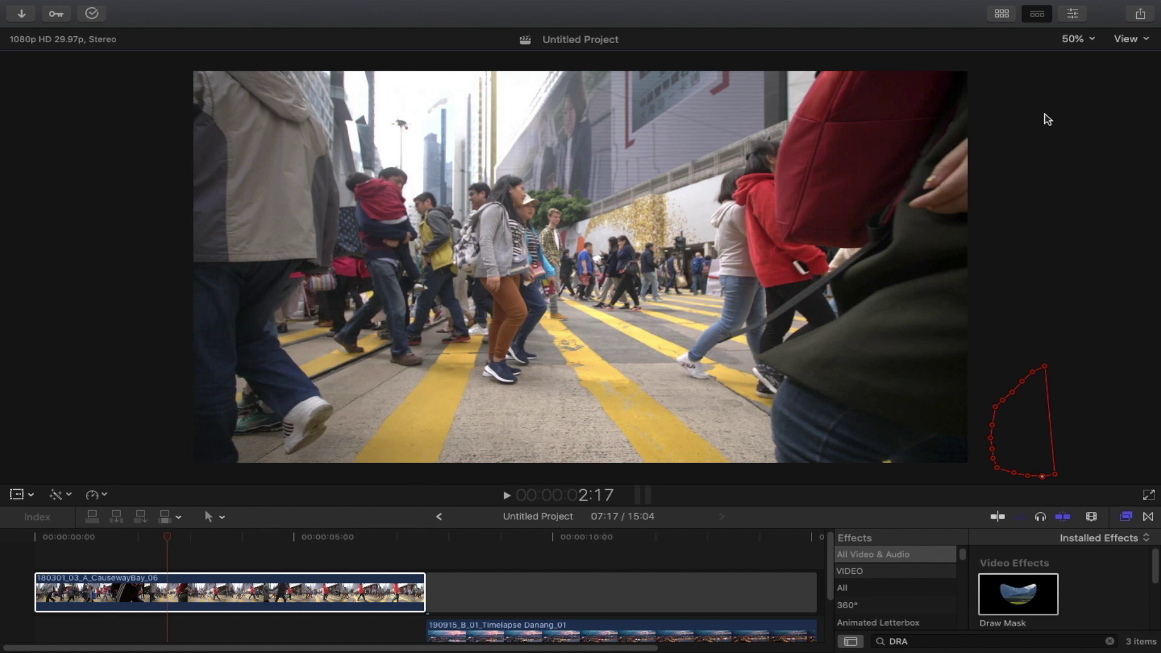
Move the 190915_B_01_Timelapse Danang_01 clip directly beneath the Causeway Bay clip, aligned with the start of the timeline
{"action": "left_click", "coordinate": [570, 556]}
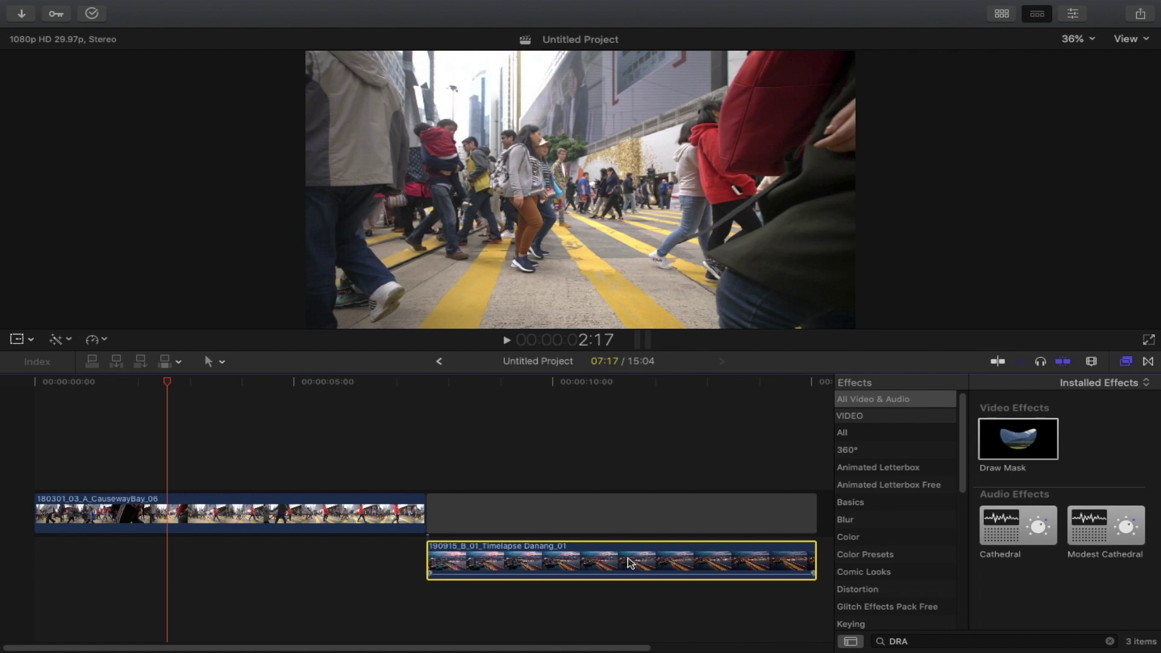
{"action": "left_click_drag", "start_coordinate": [591, 556], "coordinate": [200, 556]}
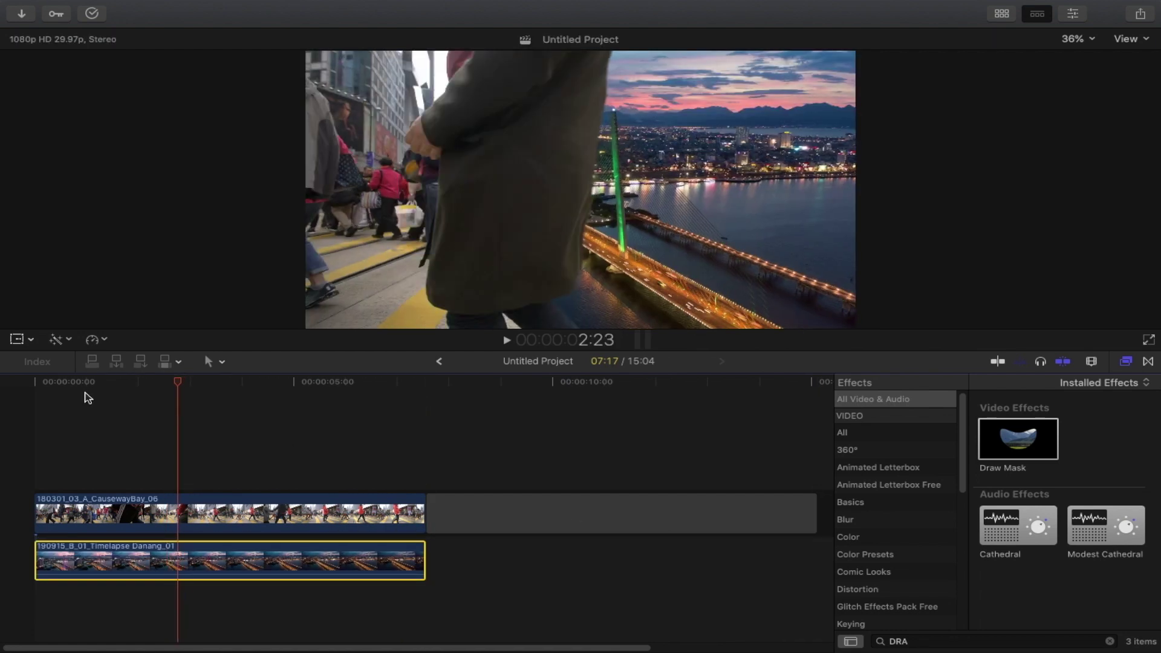
Examine the transition frame by frame around 2:23 to 2:27 over the Danang timelapse, and select the Causeway Bay clip to inspect its mask
{"action": "key", "text": "Left"}
{"action": "key", "text": "Left"}
{"action": "key", "text": "Right"}
{"action": "key", "text": "Right"}
{"action": "key", "text": "Right"}
{"action": "key", "text": "Right"}
{"action": "key", "text": "Right"}
{"action": "key", "text": "Right"}
{"action": "key", "text": "Right"}
{"action": "key", "text": "Right"}
{"action": "key", "text": "Right"}
{"action": "key", "text": "Left"}
{"action": "key", "text": "Left"}
{"action": "key", "text": "Left"}
{"action": "key", "text": "Left"}
{"action": "key", "text": "Left"}
{"action": "key", "text": "Left"}
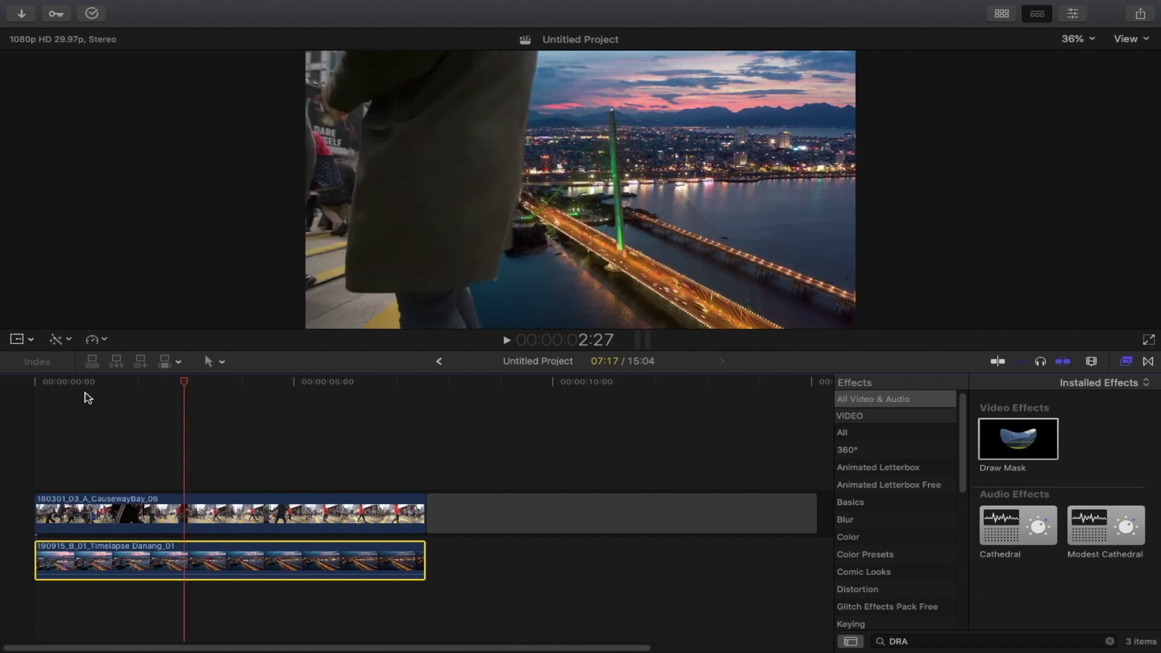
{"action": "key", "text": "Right"}
{"action": "key", "text": "Right"}
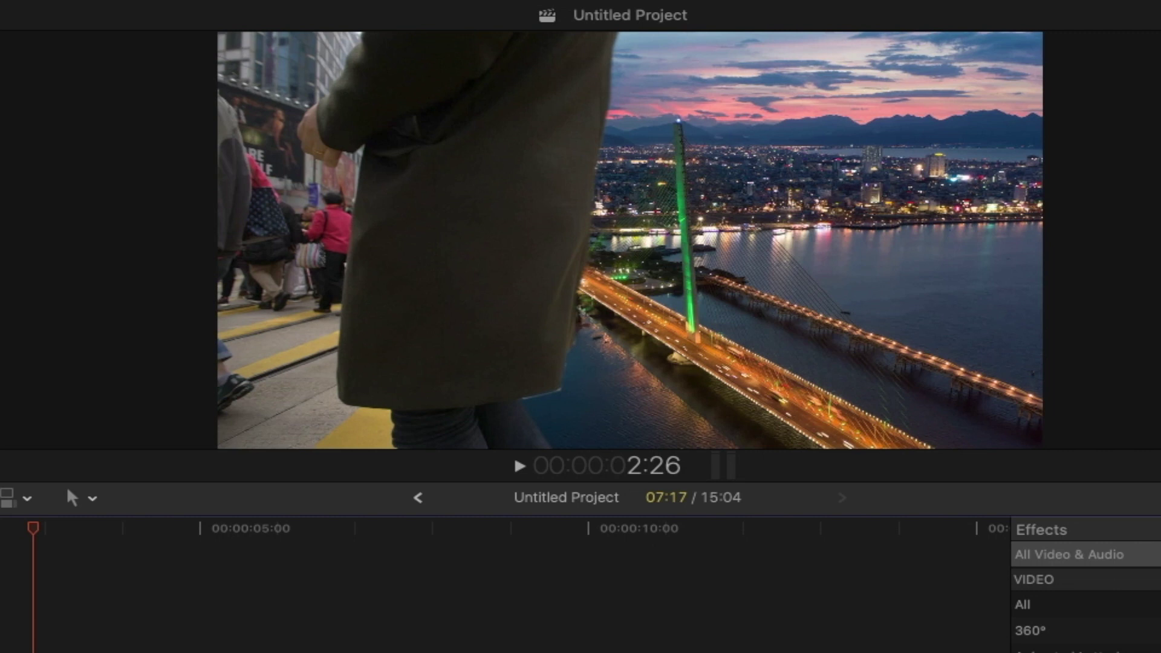
{"action": "key", "text": "Left"}
{"action": "key", "text": "Left"}
{"action": "key", "text": "Left"}
{"action": "key", "text": "Left"}
{"action": "key", "text": "Right"}
{"action": "key", "text": "Right"}
{"action": "key", "text": "Right"}
{"action": "key", "text": "Right"}
{"action": "key", "text": "Right"}
{"action": "key", "text": "Right"}
{"action": "key", "text": "Right"}
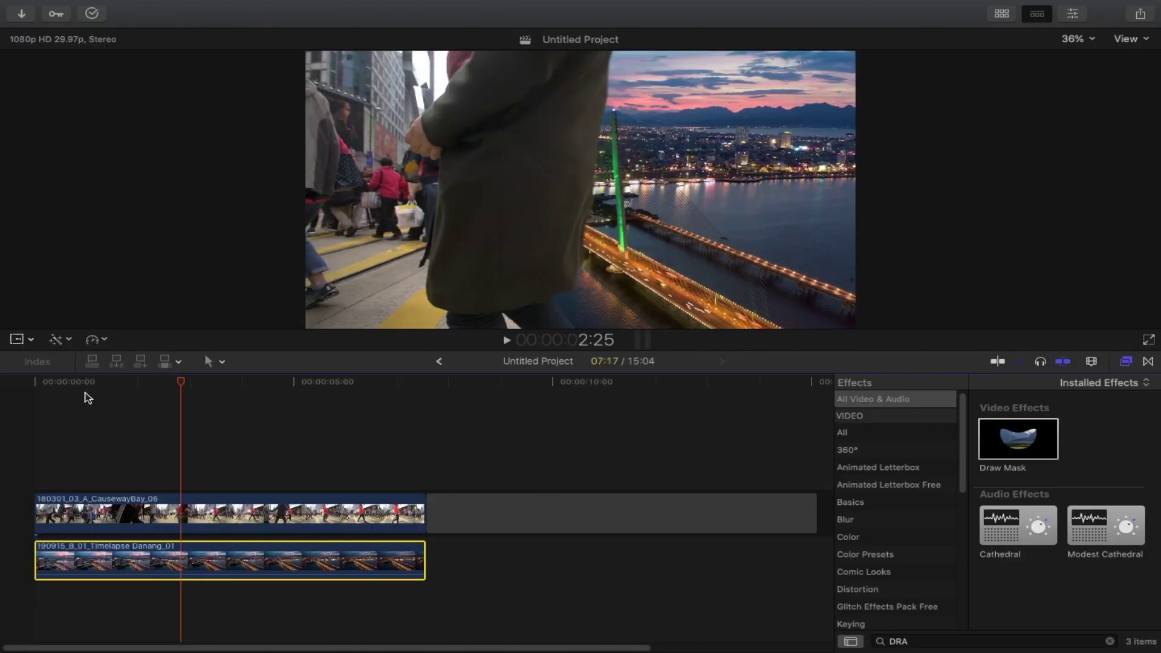
{"action": "key", "text": "Left"}
{"action": "key", "text": "Left"}
{"action": "key", "text": "Left"}
{"action": "key", "text": "Left"}
{"action": "key", "text": "Left"}
{"action": "key", "text": "Left"}
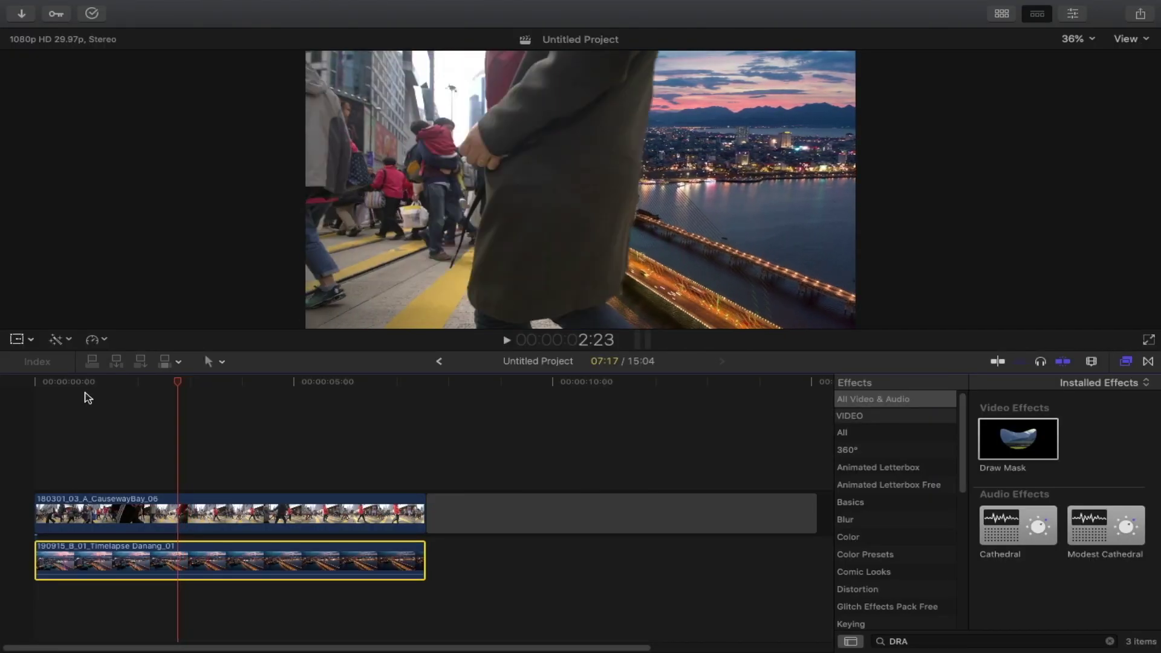
{"action": "key", "text": "Right"}
{"action": "key", "text": "Right"}
{"action": "key", "text": "Right"}
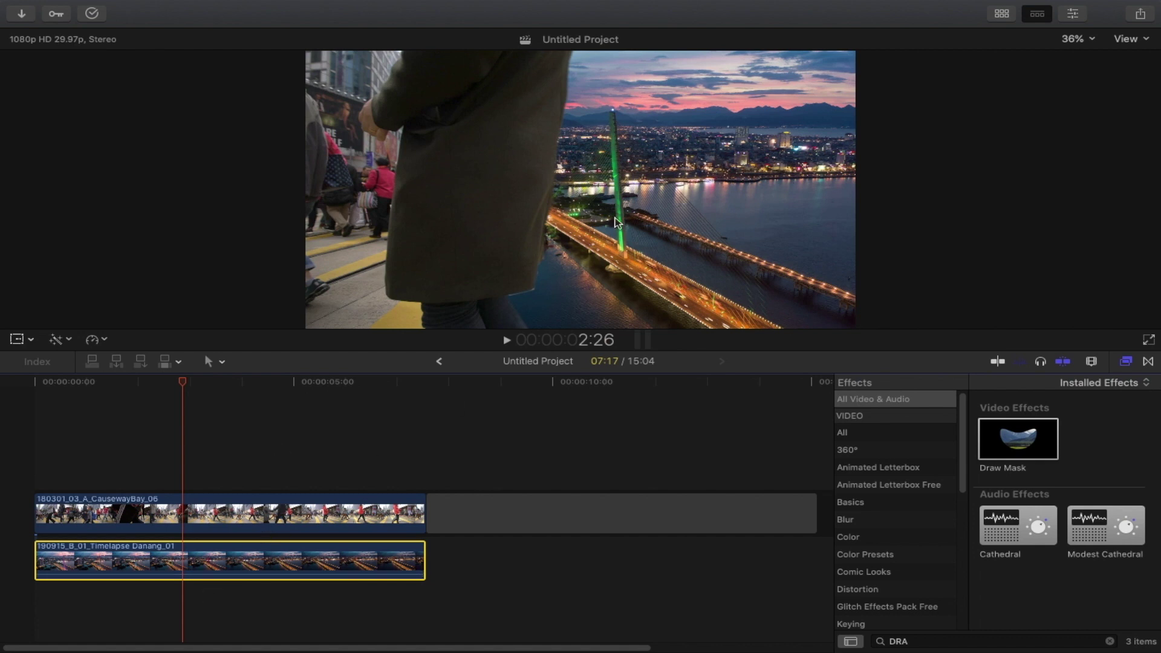
{"action": "left_click", "coordinate": [323, 500]}
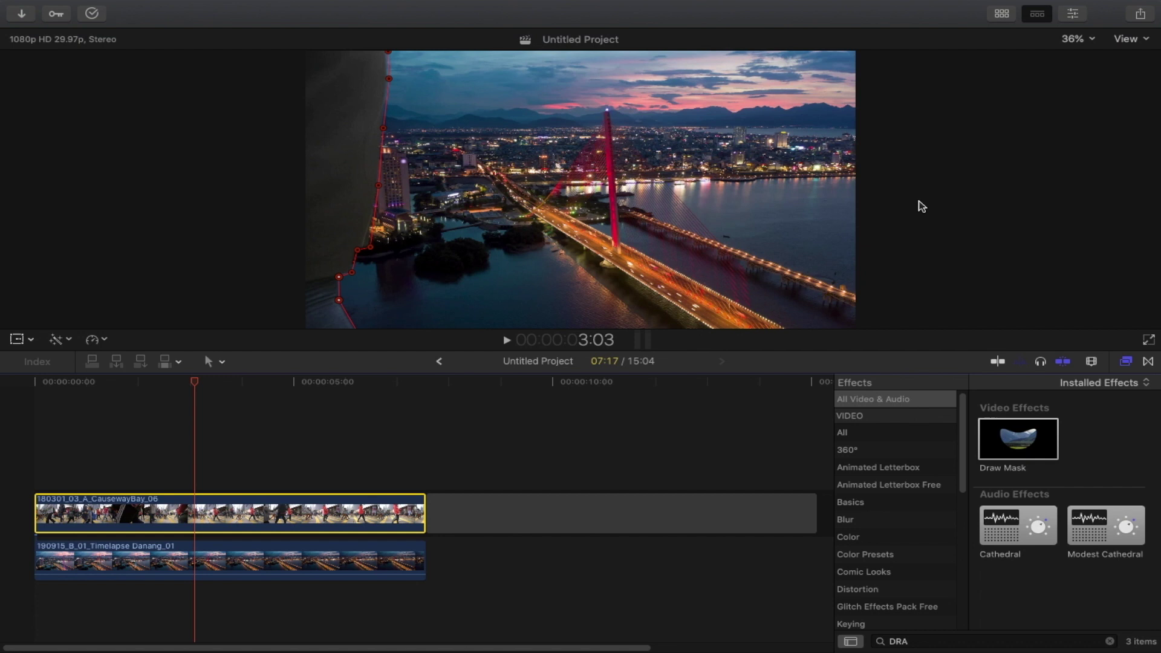
Search the sound effects for "WHOOSH" and place Whoosh 01 beneath the video clips, leading into the masked transition
{"action": "left_click", "coordinate": [1003, 16]}
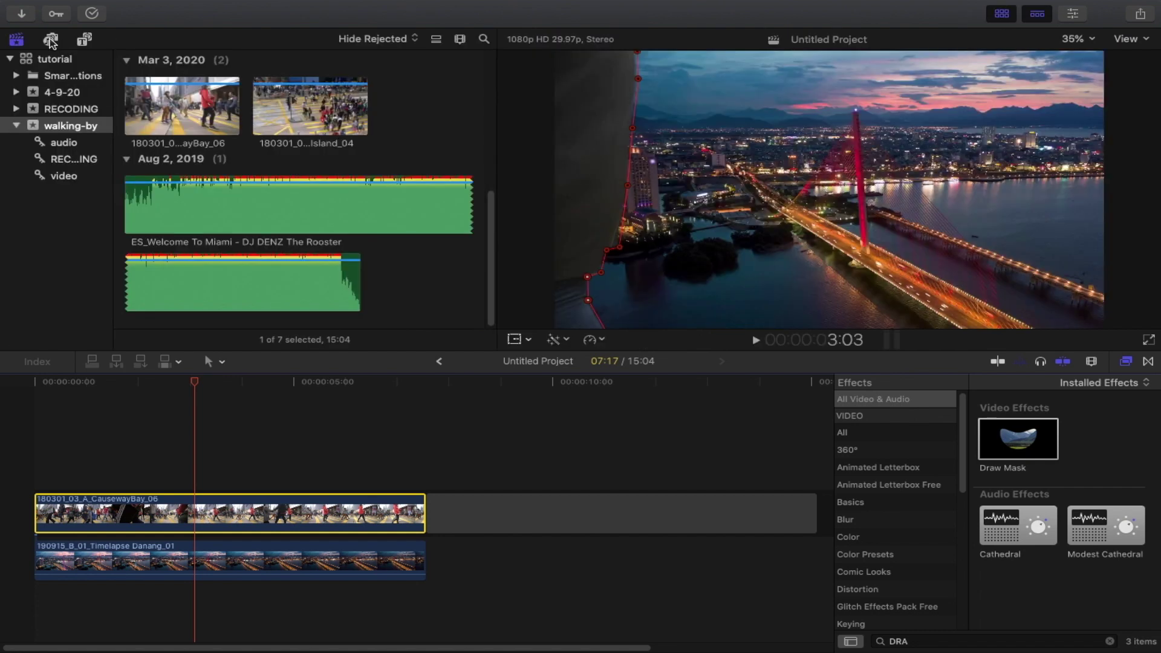
{"action": "left_click", "coordinate": [51, 40]}
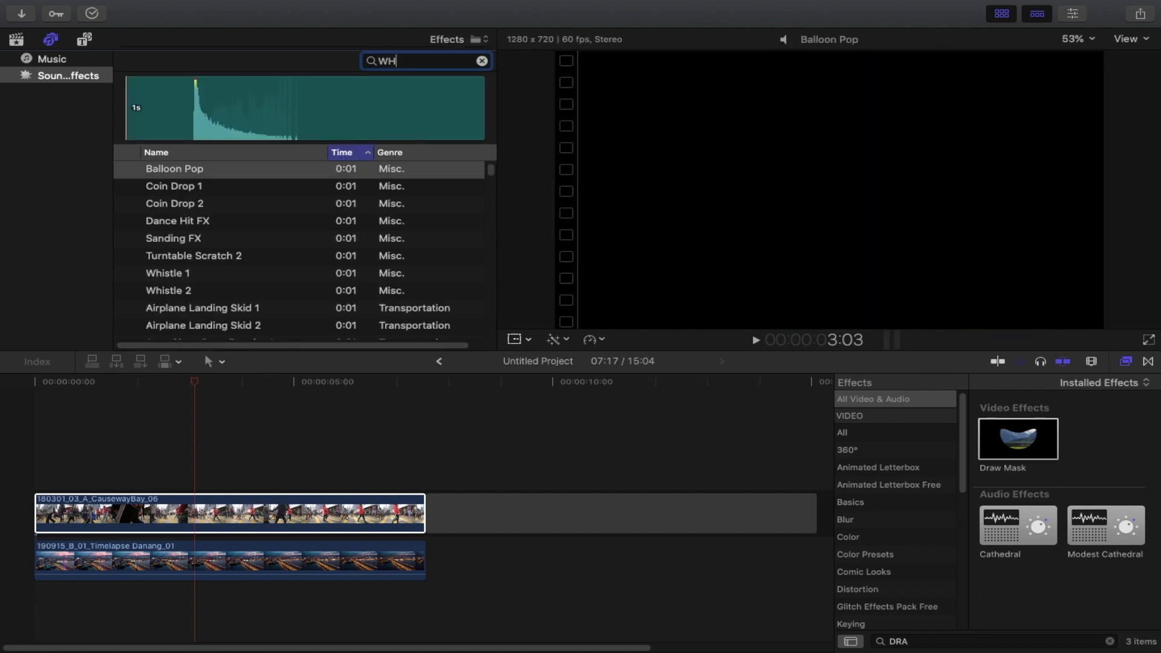
{"action": "type", "text": "OOSH"}
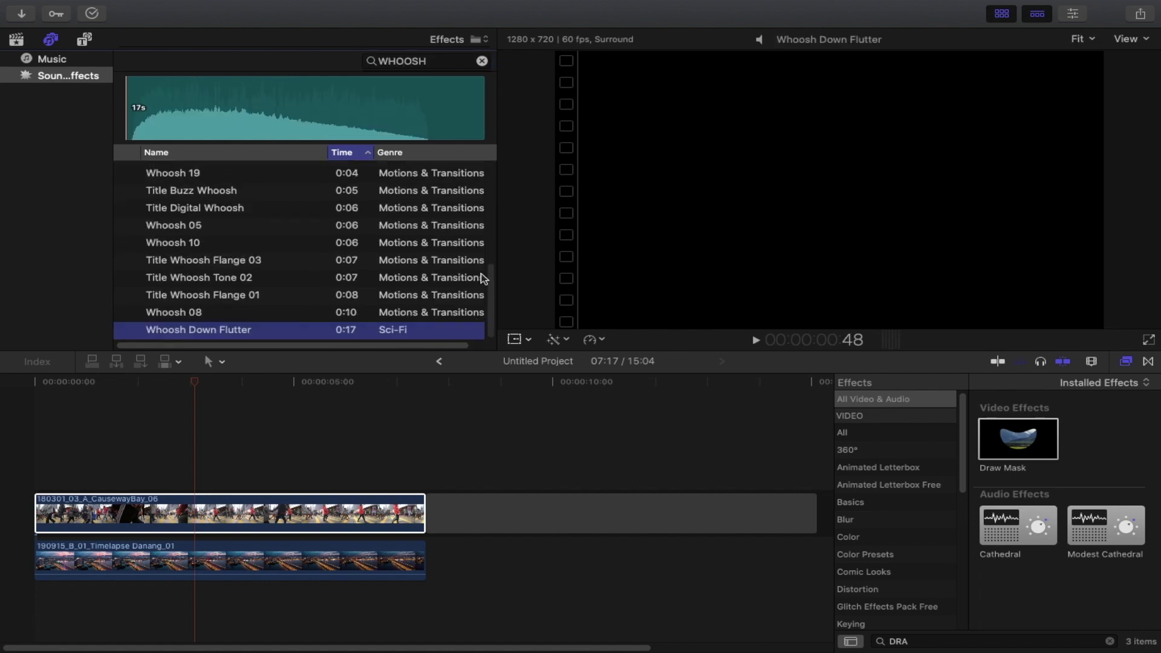
{"action": "scroll", "coordinate": [483, 272], "scroll_direction": "up", "scroll_amount": 5}
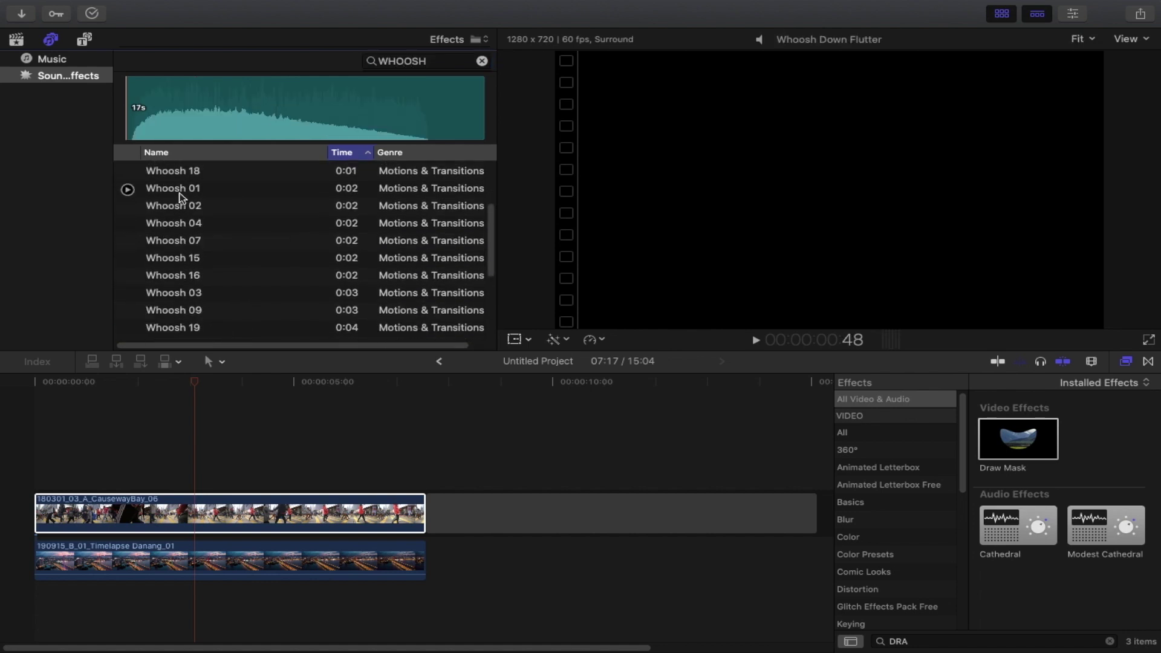
{"action": "left_click", "coordinate": [228, 189]}
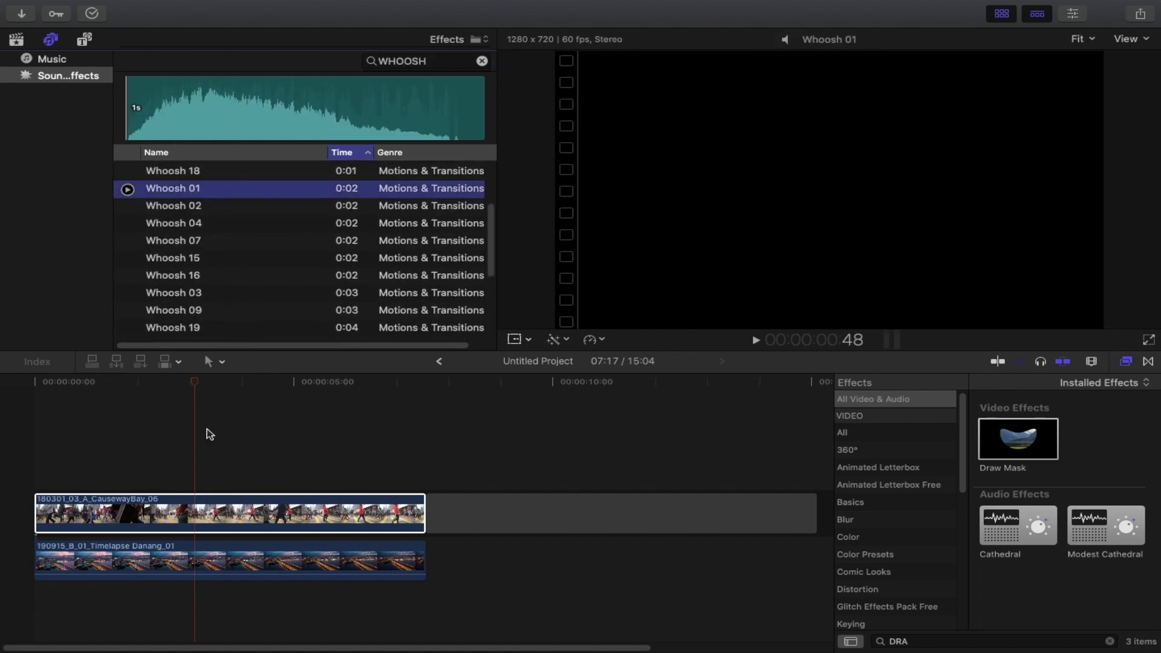
{"action": "left_click_drag", "start_coordinate": [207, 434], "coordinate": [102, 598]}
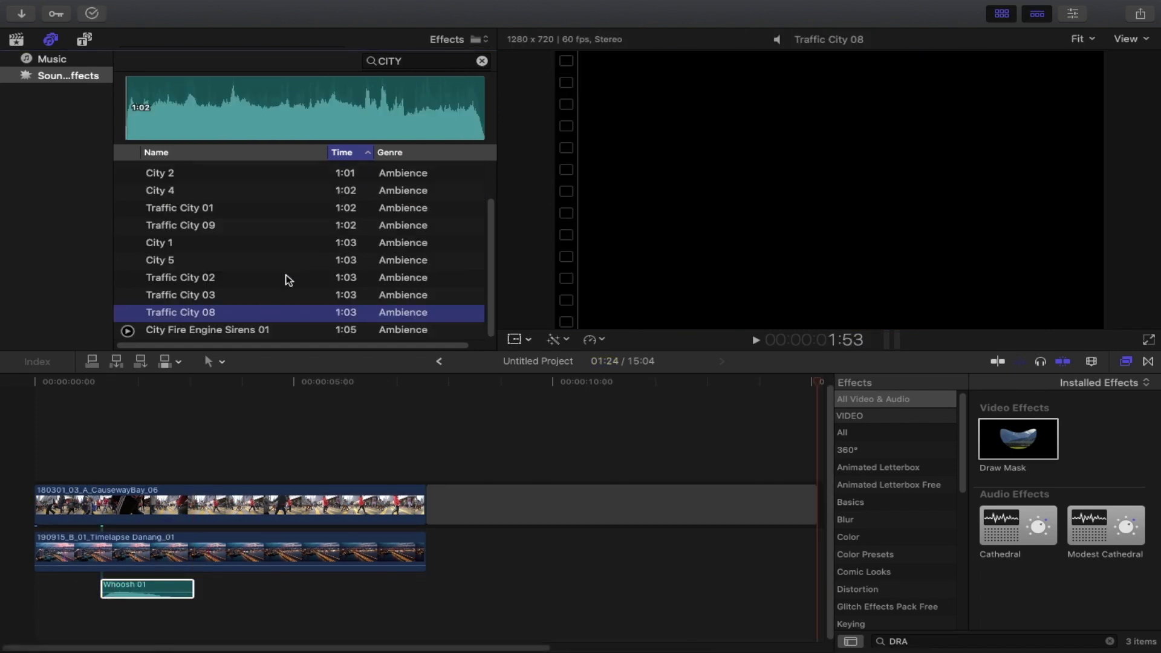
Add the Traffic City 08 ambience and the ES_Welcome To Miami music track beneath the clips from the start of the timeline
{"action": "left_click_drag", "start_coordinate": [285, 312], "coordinate": [22, 612]}
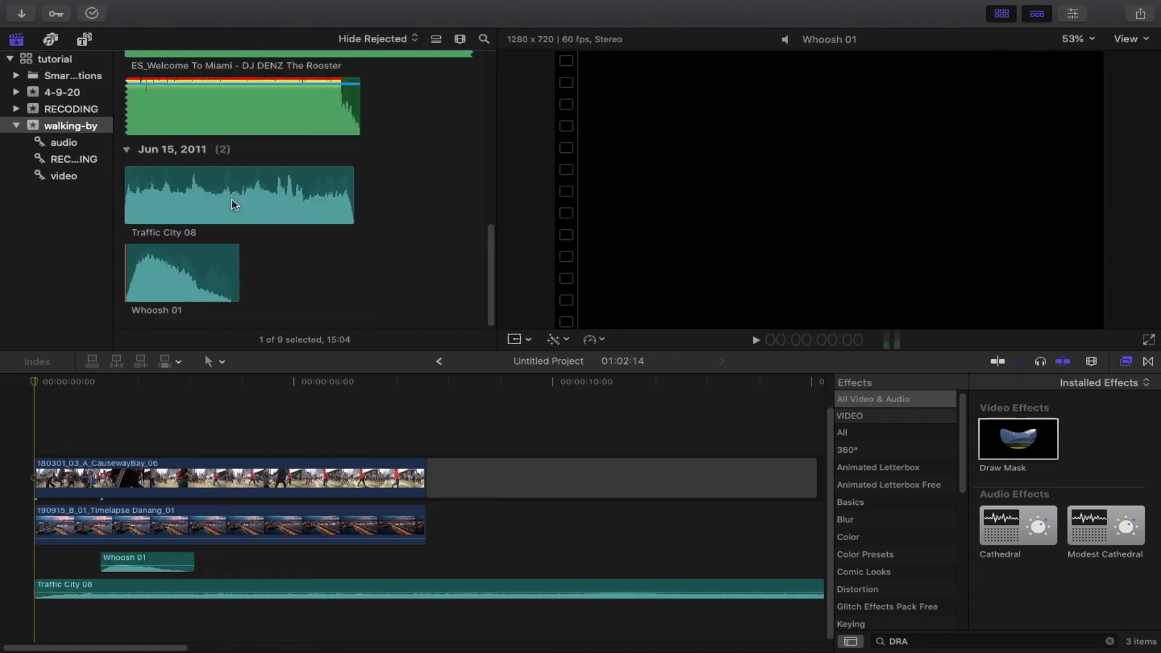
{"action": "left_click", "coordinate": [221, 104]}
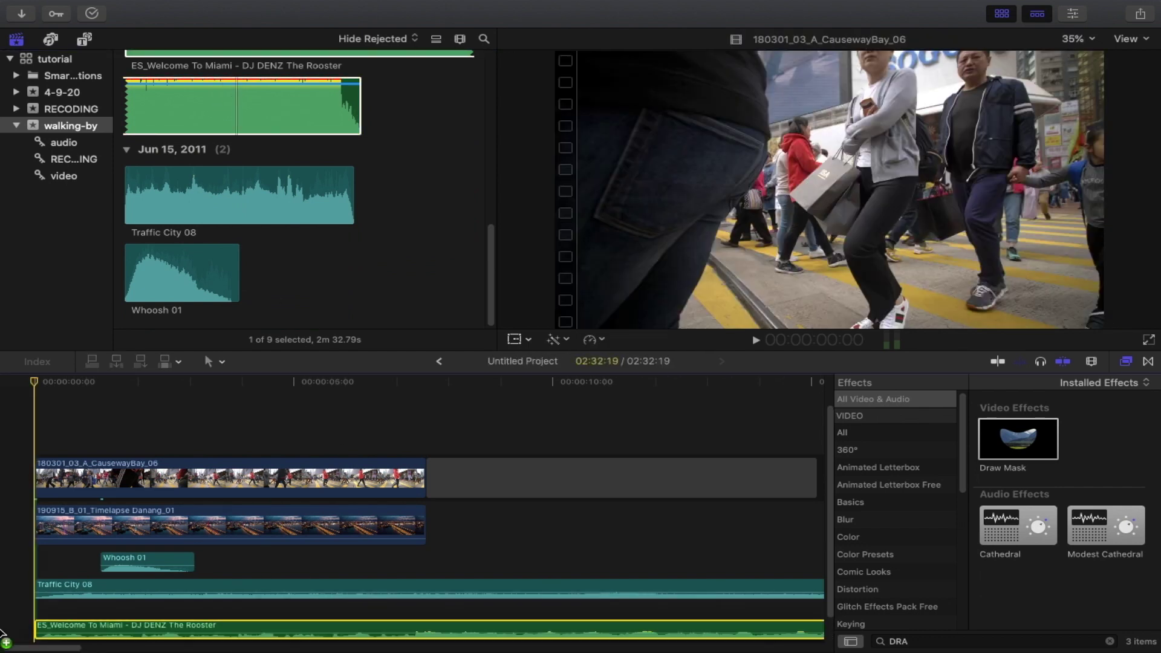
Play the sequence from near its start to review the masking transition with its sound
{"action": "left_click", "coordinate": [44, 405]}
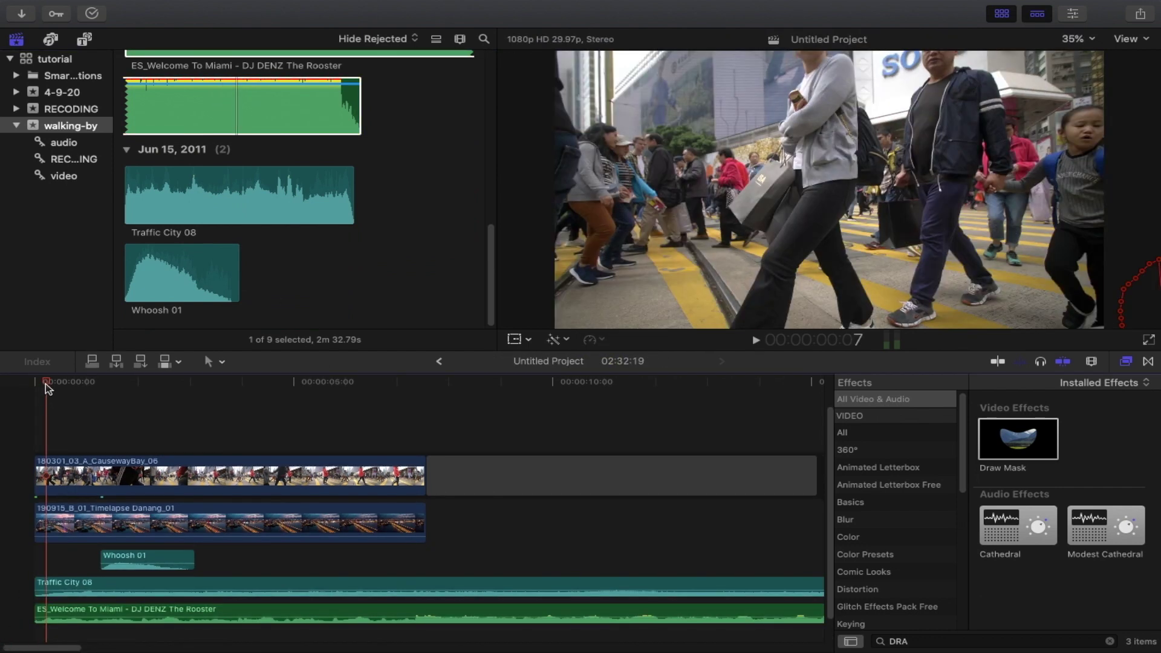
{"action": "key", "text": "space"}
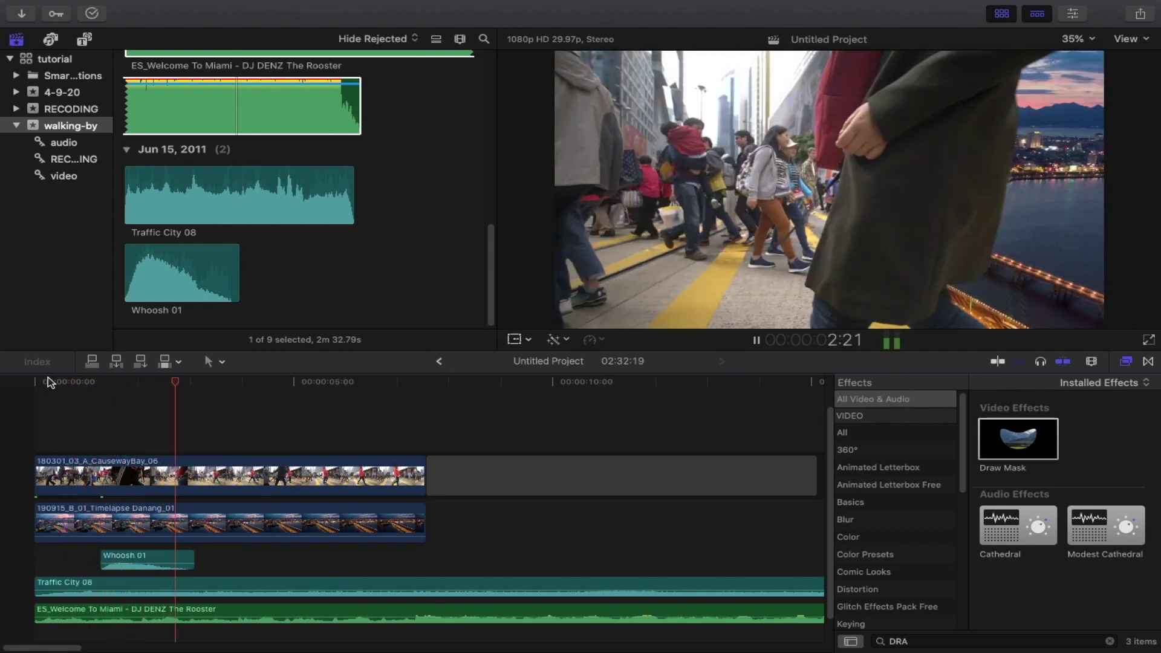
{"action": "key", "text": "space"}
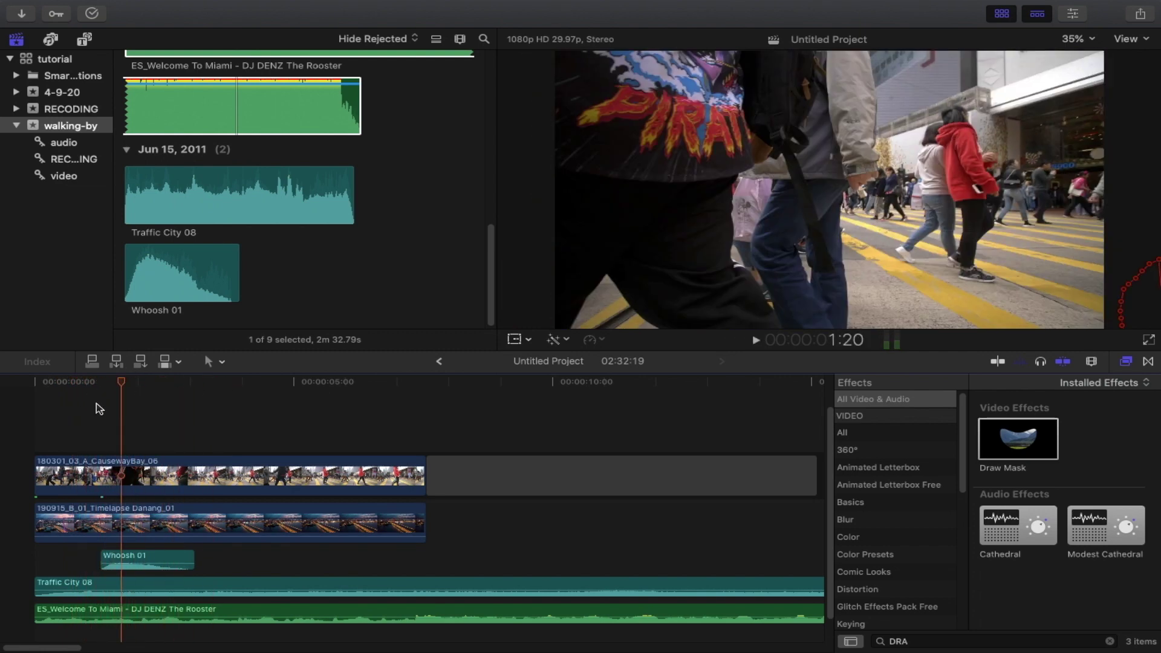